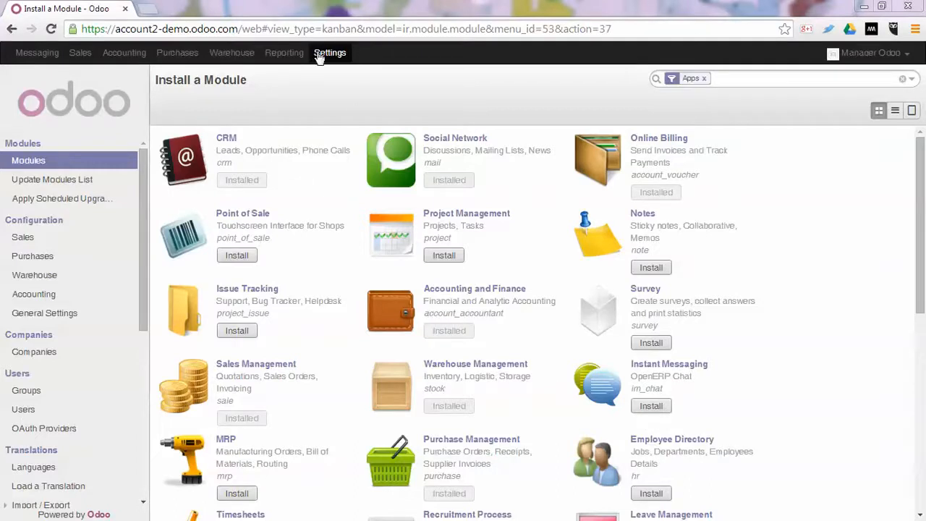
Enable budget management in the Accounting configuration and apply the settings.
left_click(56, 279)
left_click(58, 295)
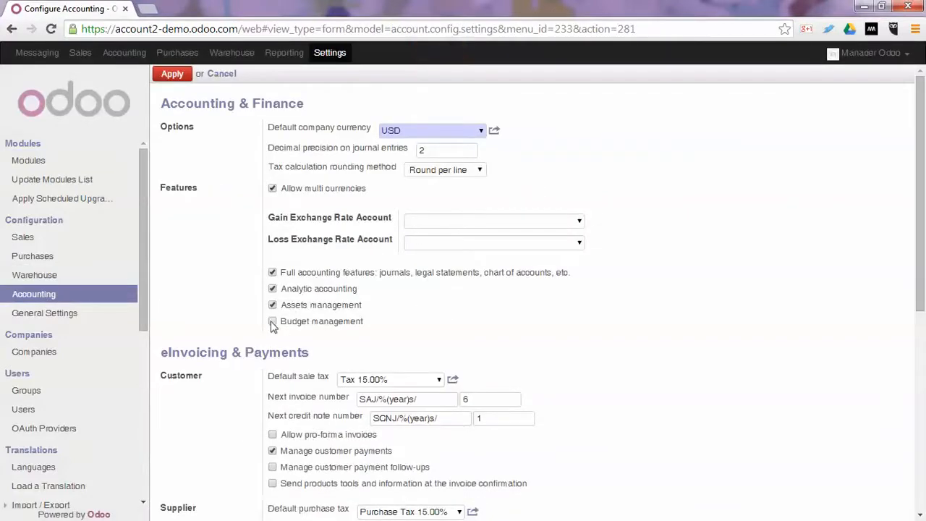
left_click(272, 321)
left_click(172, 74)
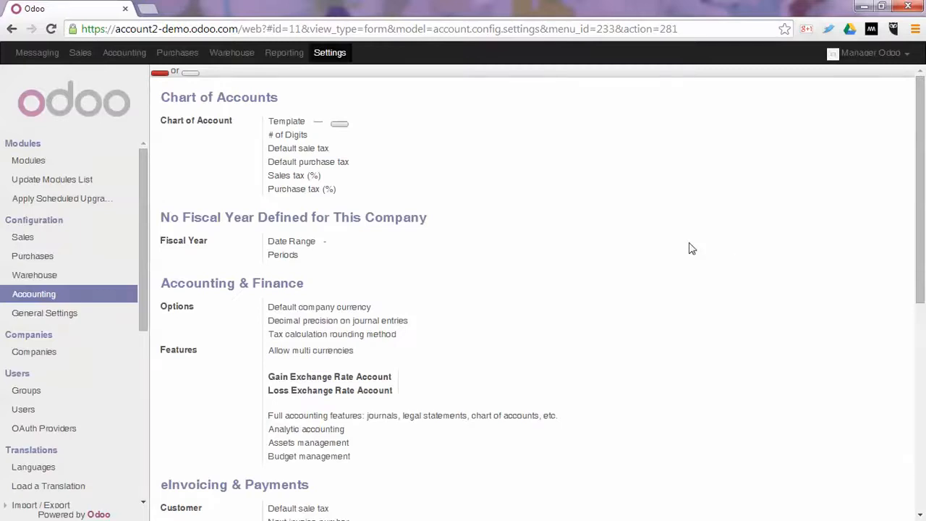
Open the list of budgetary positions in the Accounting module's budget configuration.
left_click(136, 57)
scroll(113, 366, "down", 10)
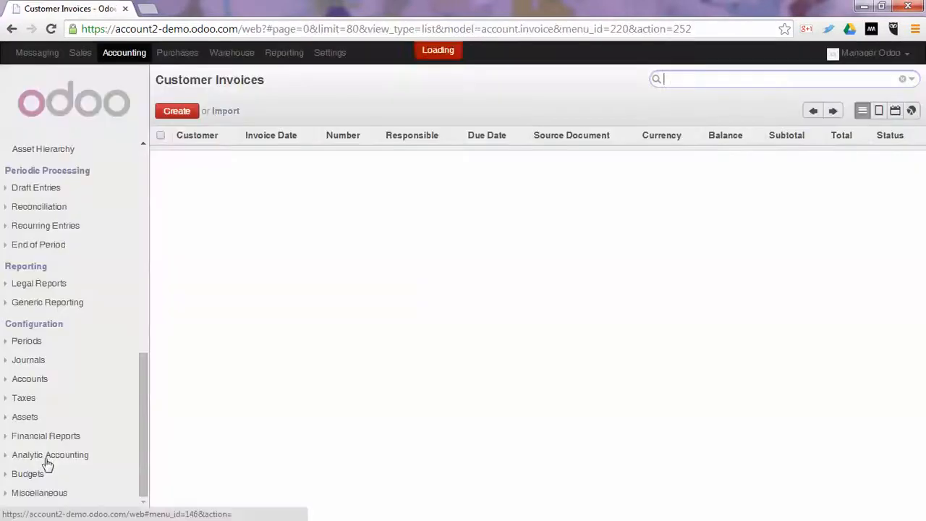
left_click(36, 474)
scroll(103, 407, "down", 1)
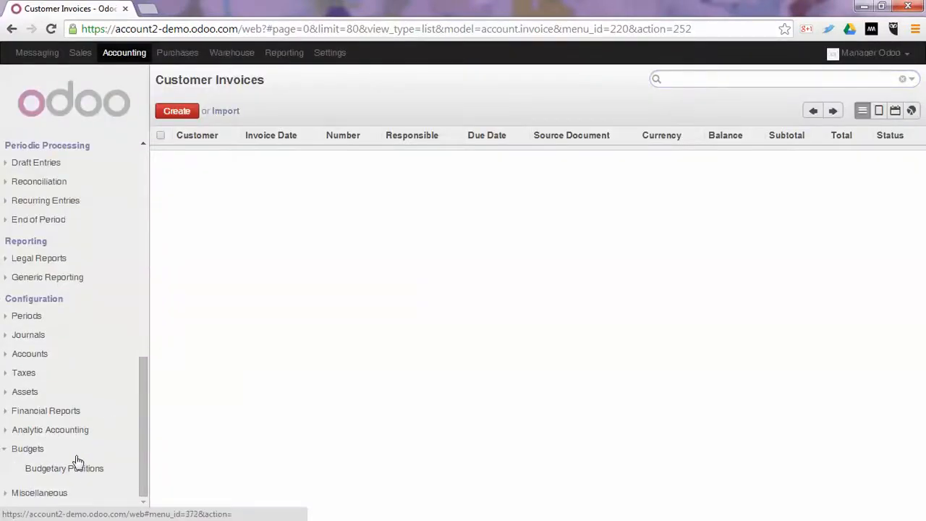
left_click(69, 471)
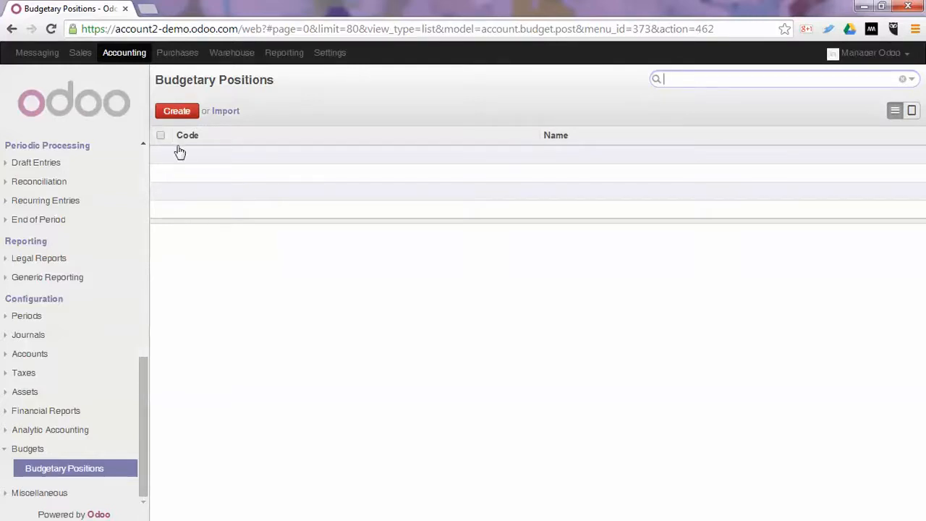
Create and save a budgetary position named Sales, code SALE, with accounts 200000 Product Sales, 201000 Sales of Services and 202000 Foreign Sales.
left_click(176, 113)
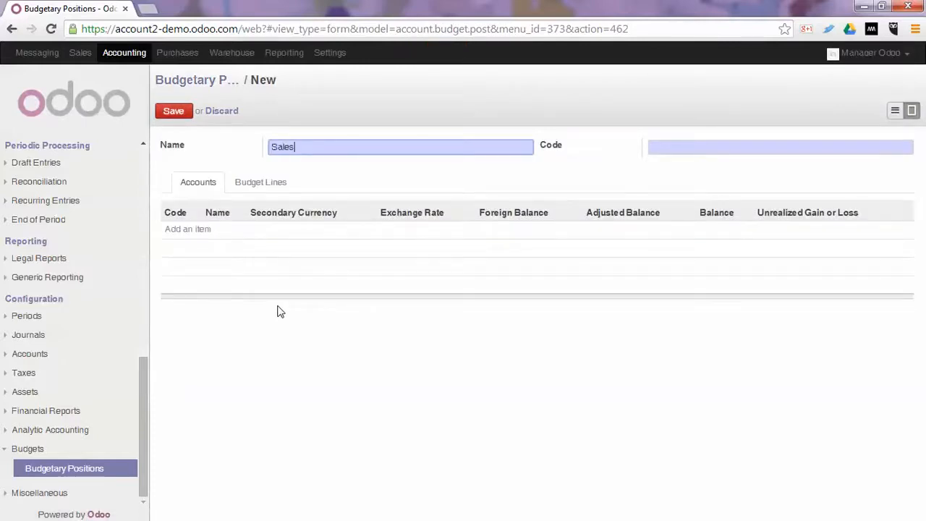
key("Tab")
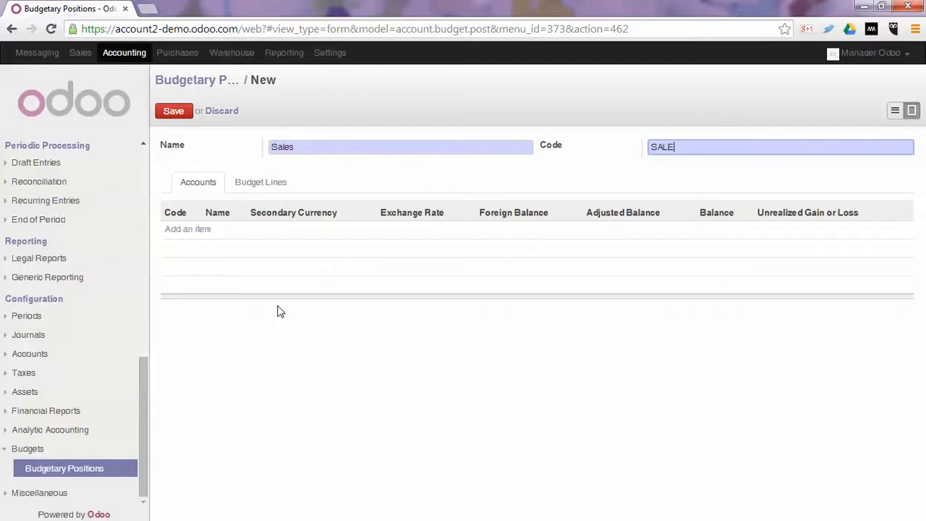
left_click(171, 229)
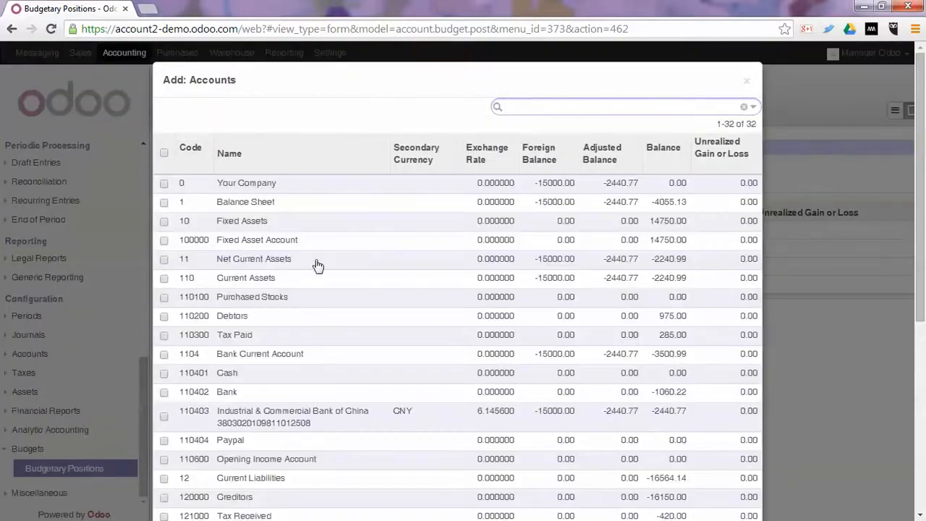
scroll(365, 324, "down", 5)
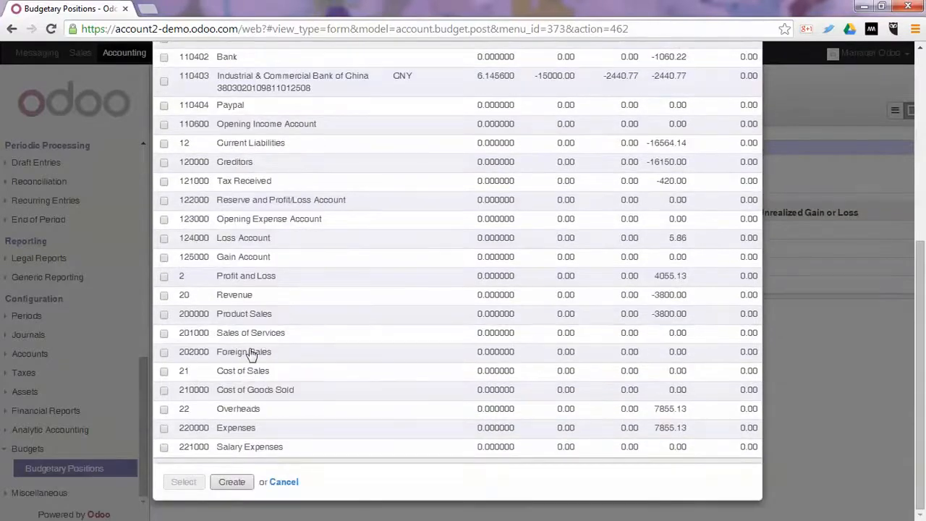
left_click(164, 316)
left_click(164, 334)
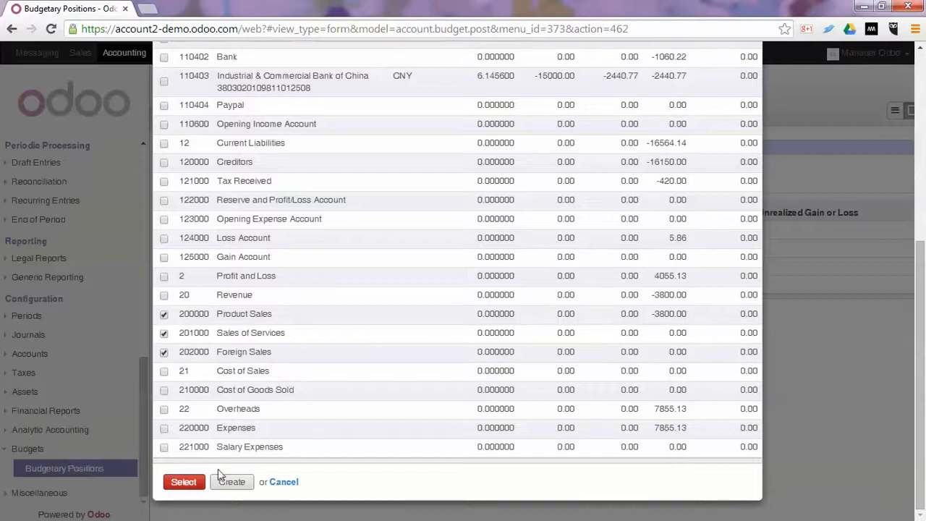
left_click(186, 484)
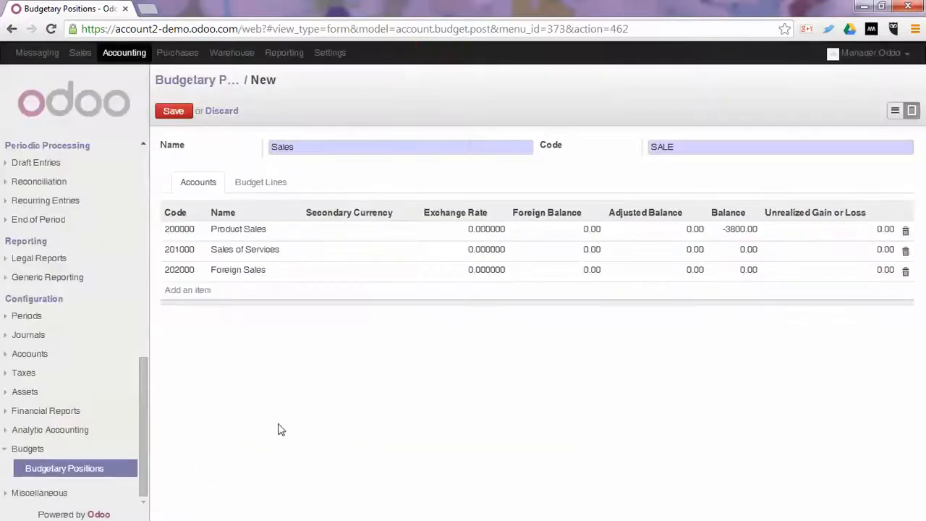
left_click(174, 112)
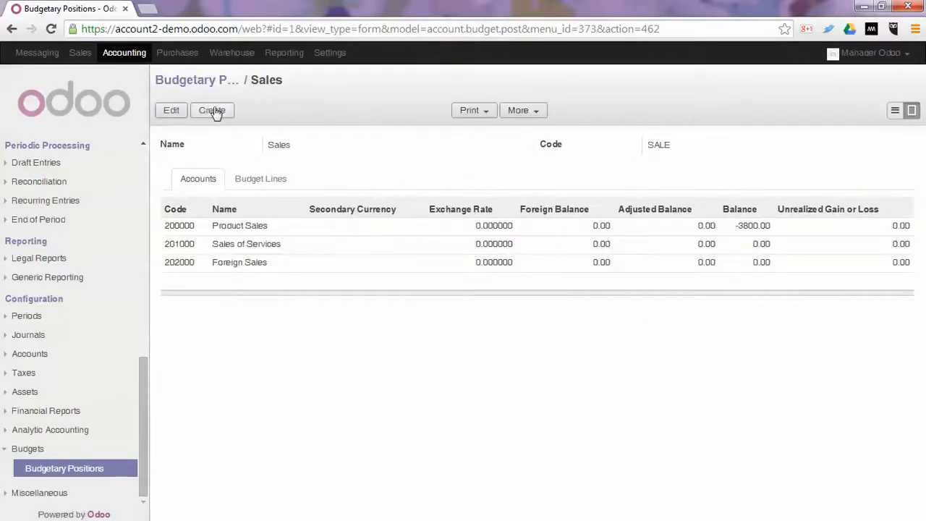
Create and save a budgetary position named Expenses with code EXP and account 220000 Expenses.
left_click(213, 112)
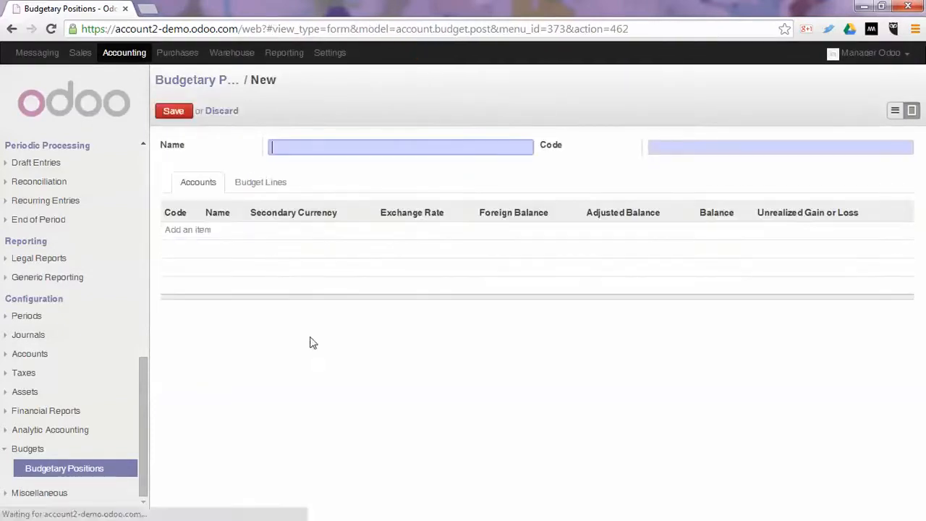
type("Expenses")
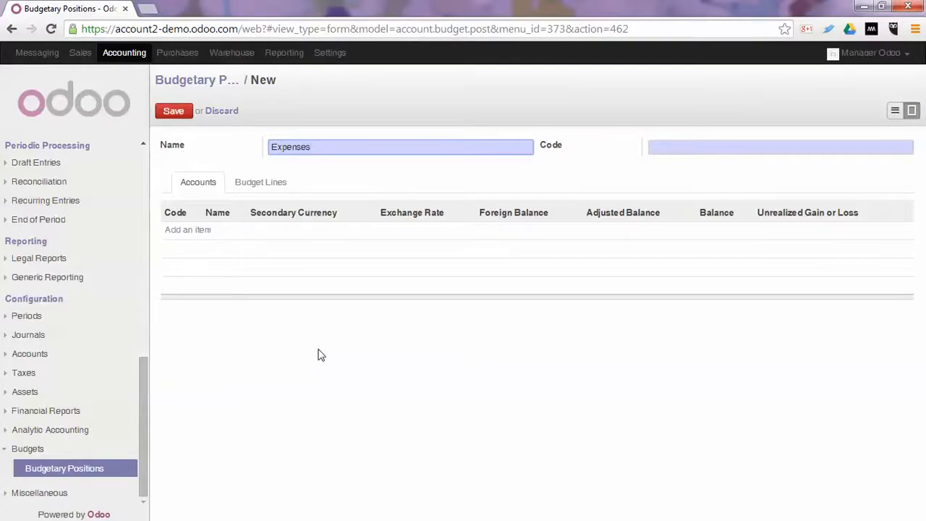
key("Tab")
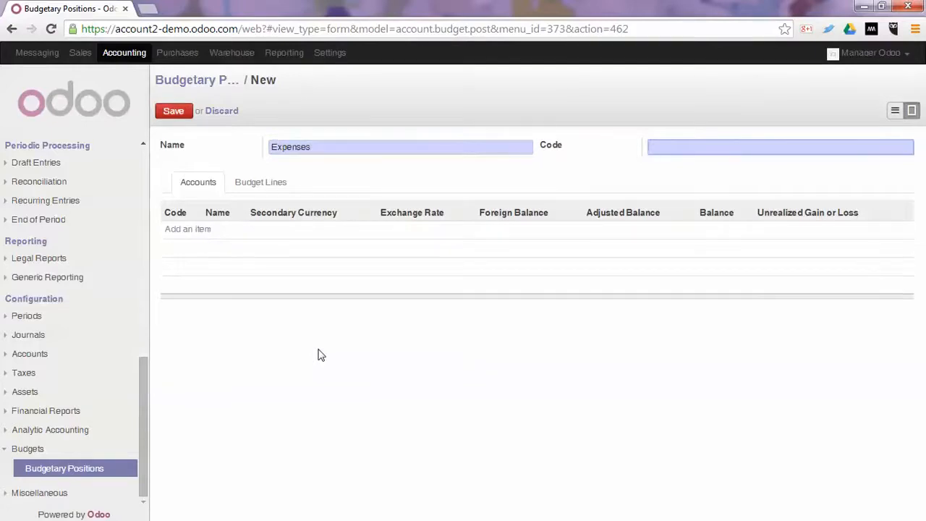
left_click(176, 232)
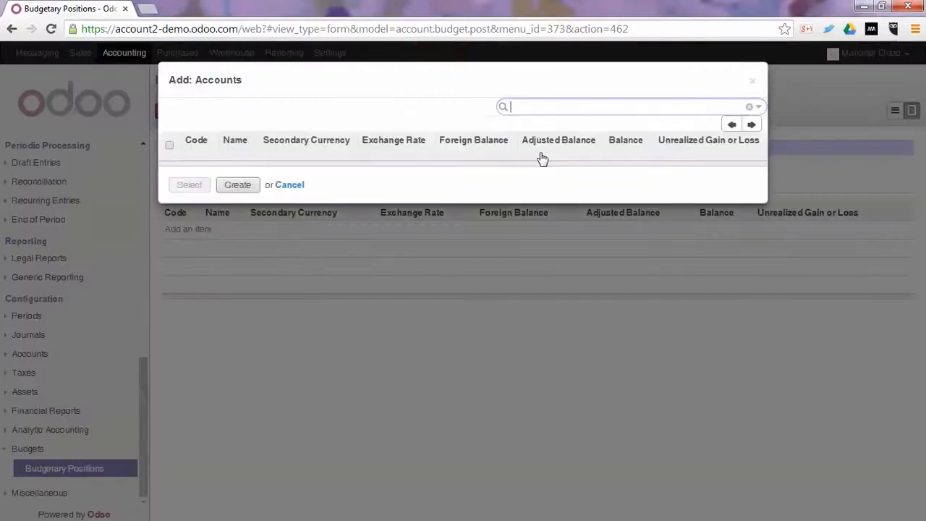
type("22")
key("Return")
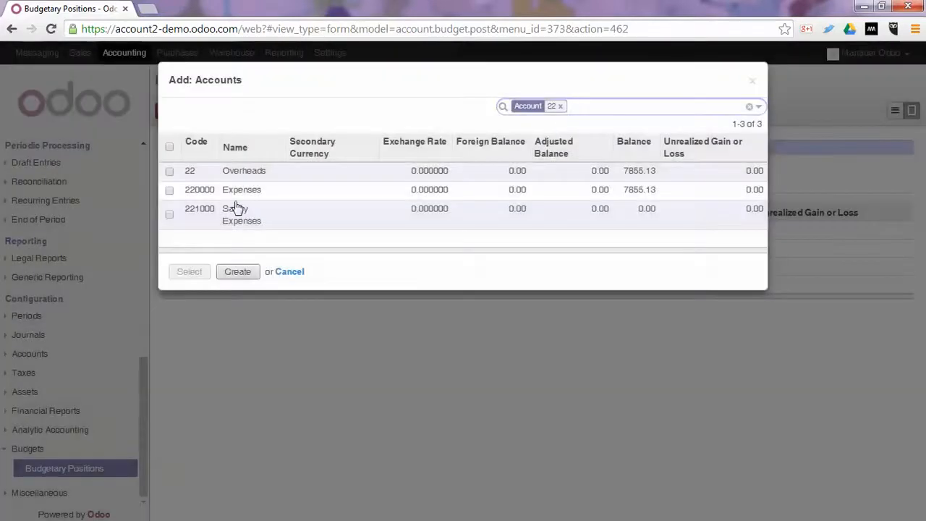
left_click(241, 192)
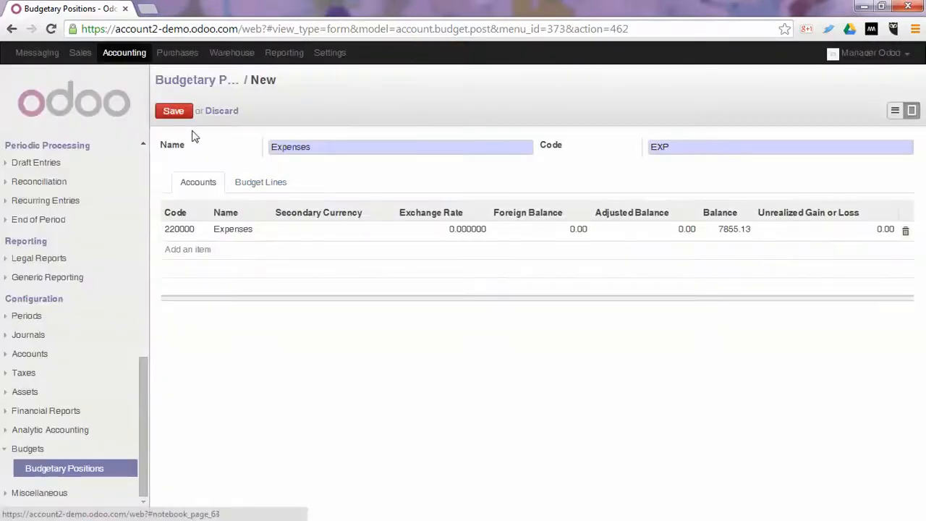
left_click(173, 112)
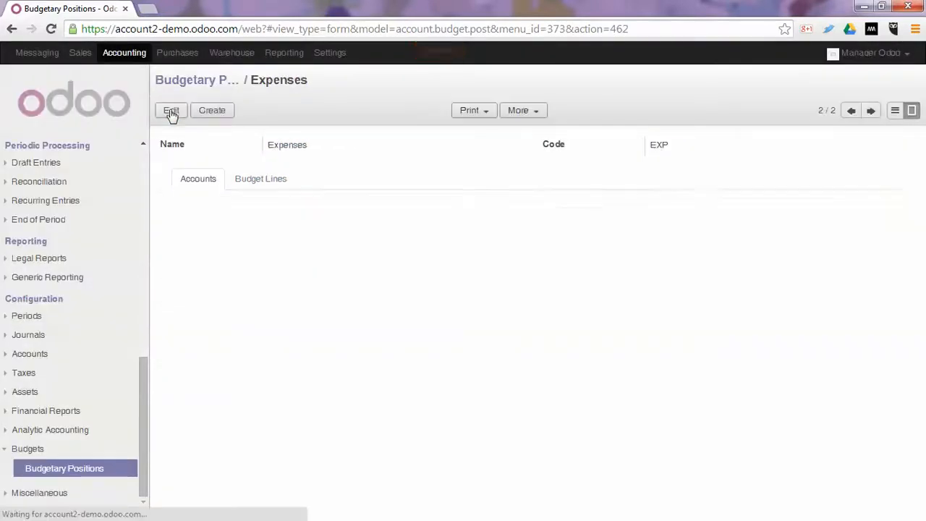
Create and save a budgetary position named Salaries with code SAL and account 210000 Cost of Goods Sold.
left_click(222, 113)
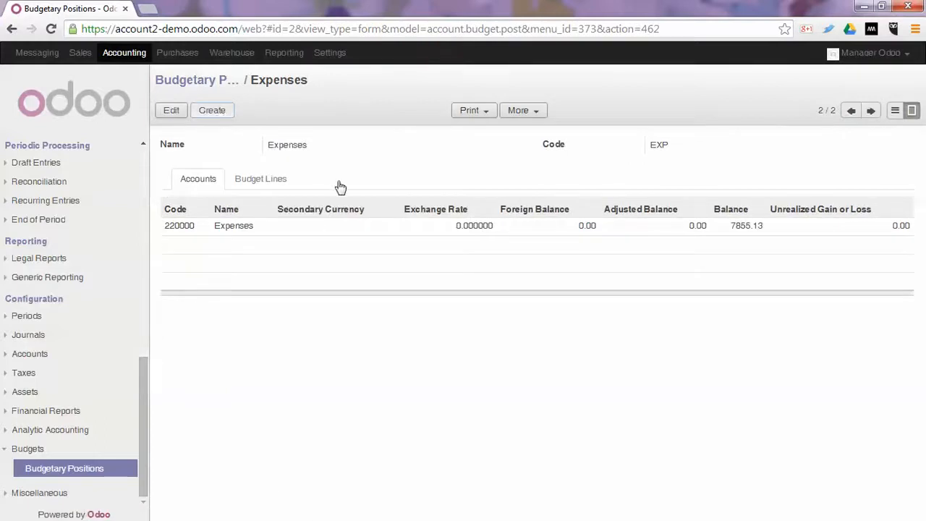
type("Salaries")
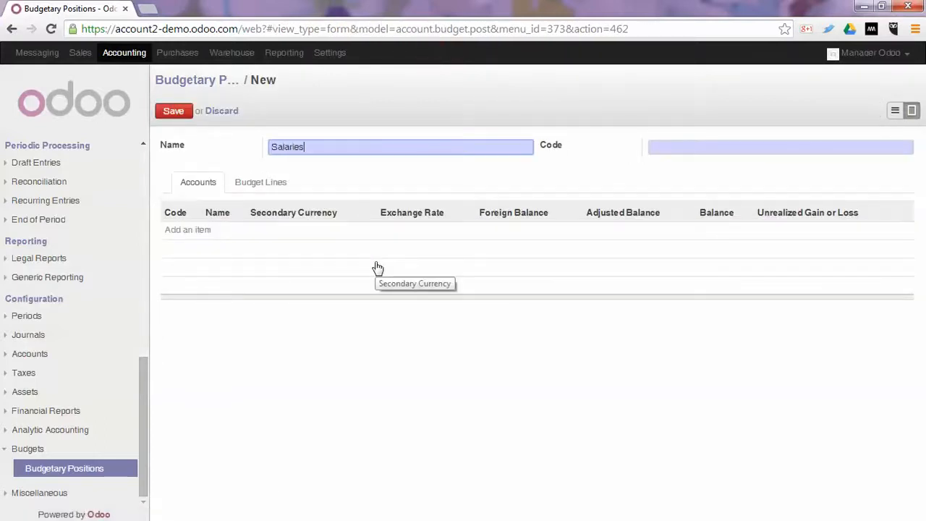
key("Tab")
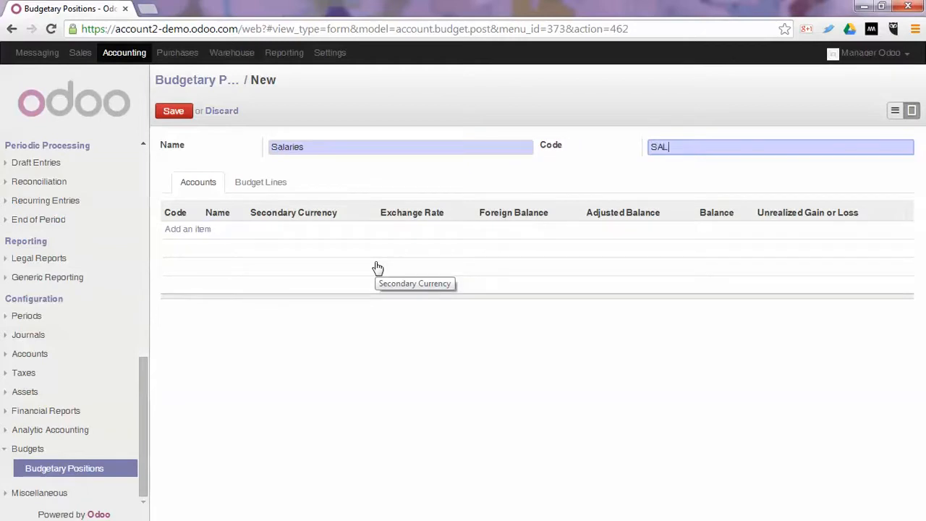
left_click(191, 229)
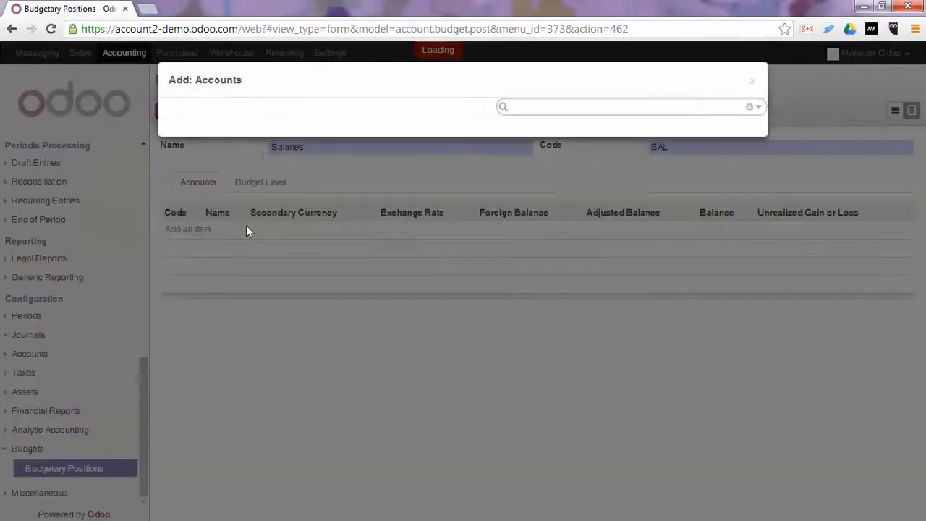
type("21")
key("Return")
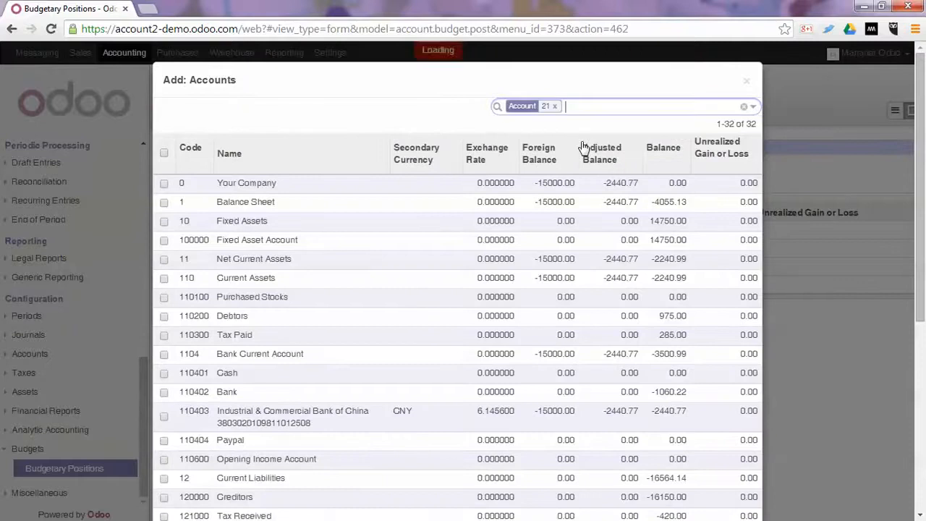
left_click(256, 193)
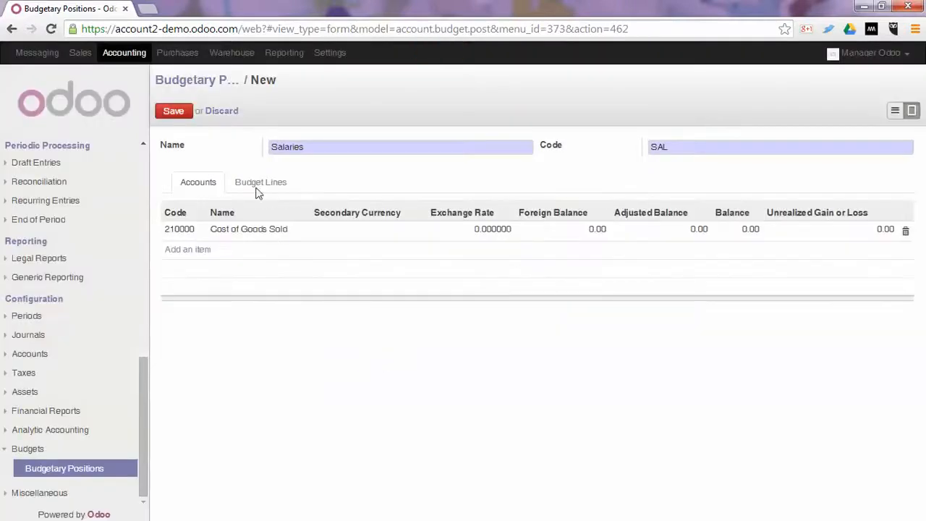
left_click(179, 114)
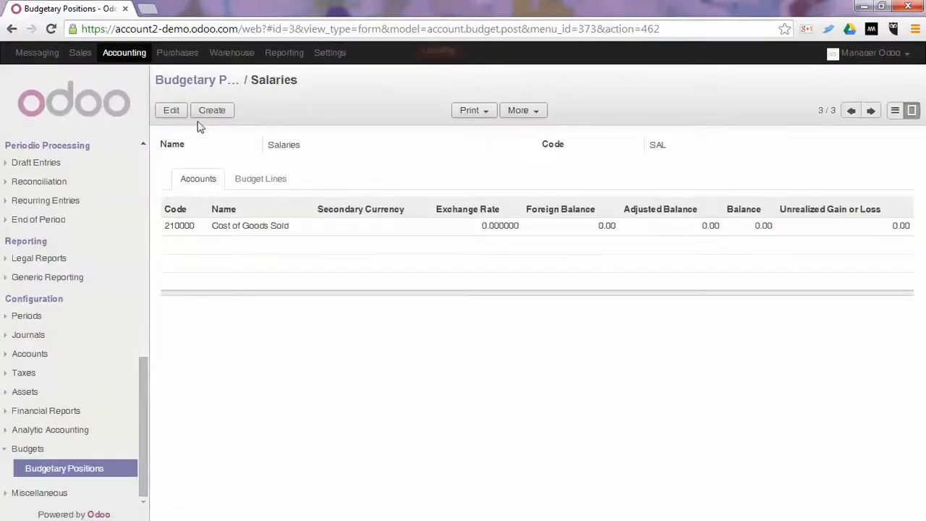
Return to the list of budgetary positions and view the accounts of the Sales position.
left_click(217, 81)
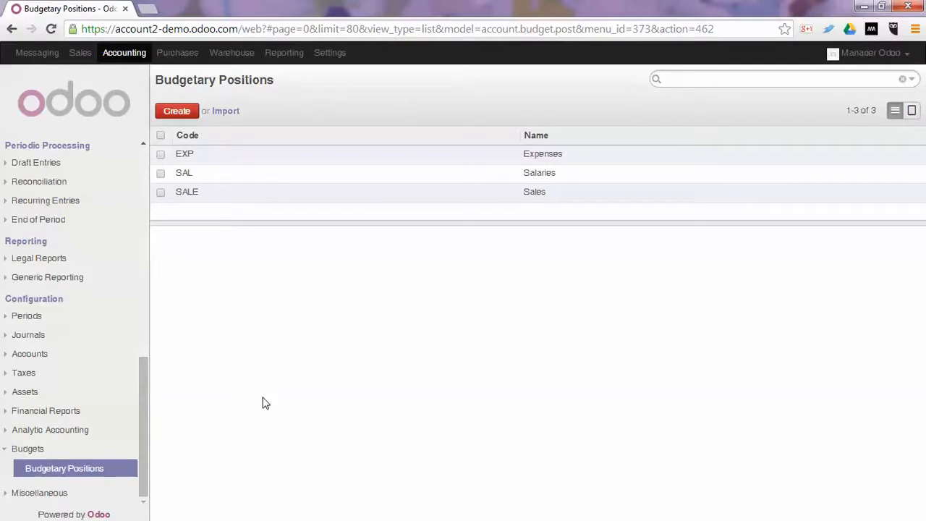
left_click(523, 192)
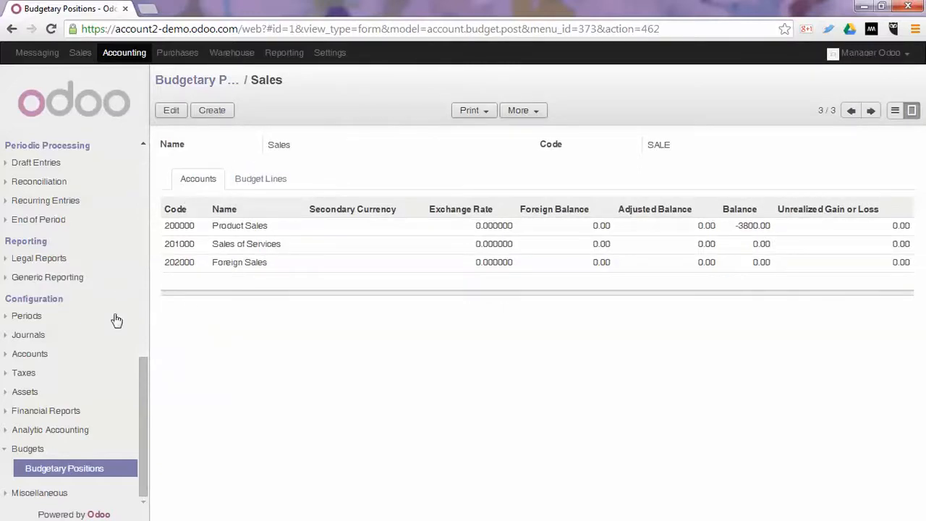
Create a new budget named Bio Food Channel with code BIO.
left_click_drag(143, 371, 165, 267)
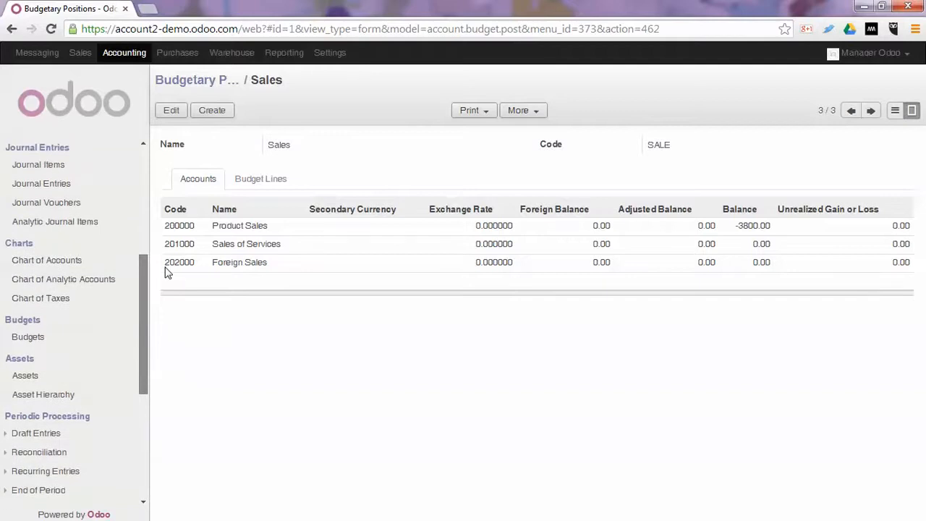
left_click(29, 340)
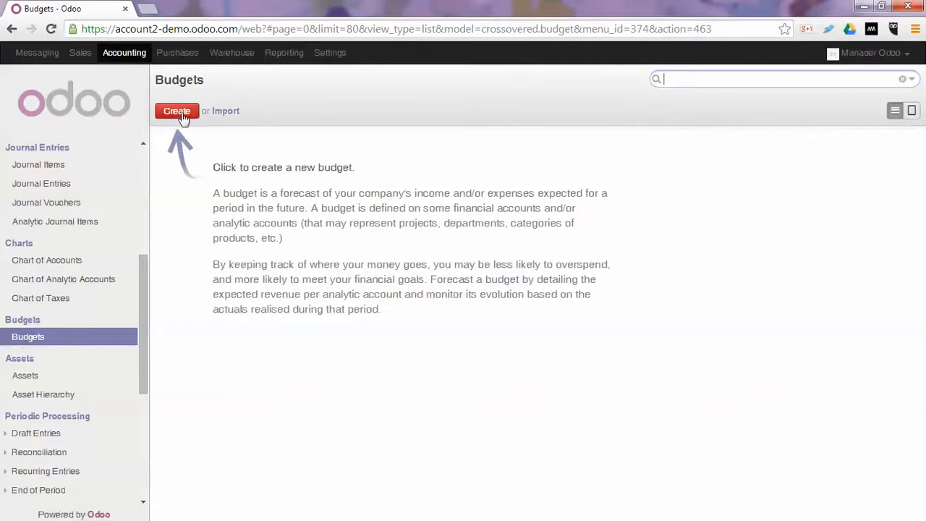
left_click(180, 115)
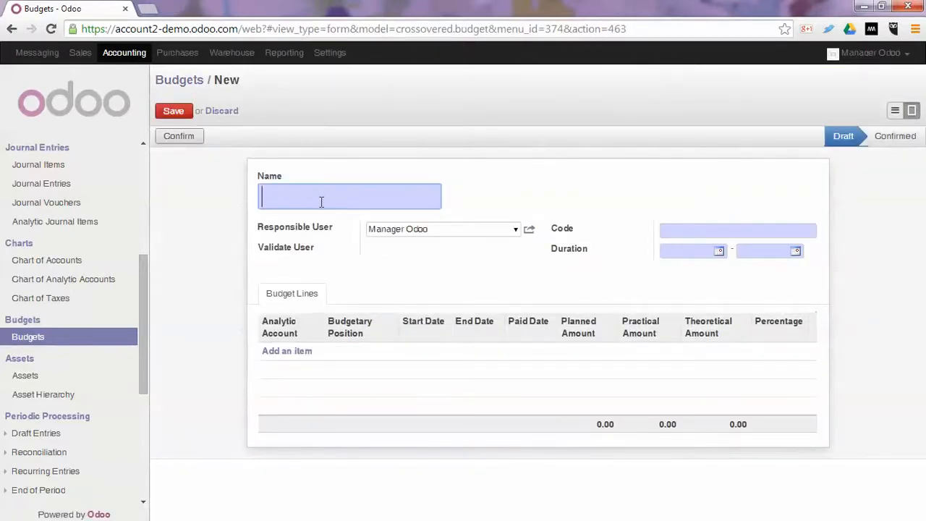
type("Bio Food Channel")
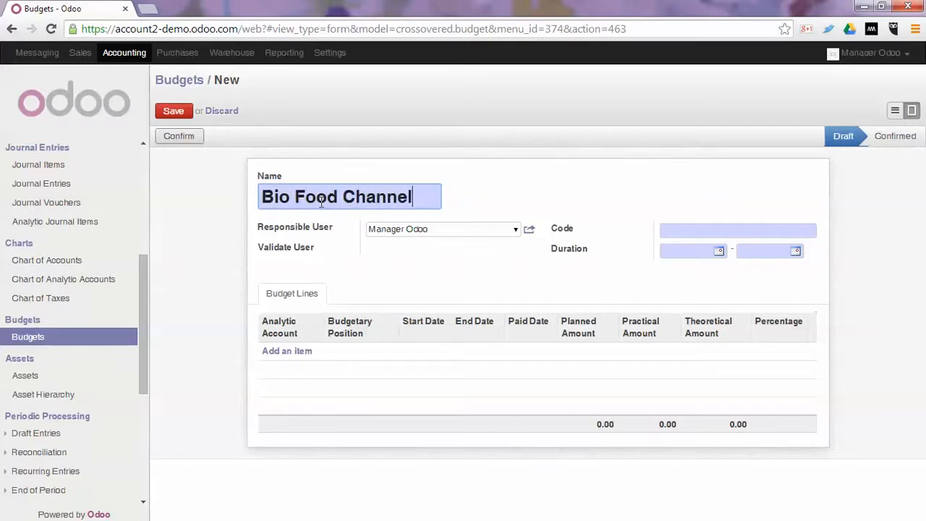
key("Tab")
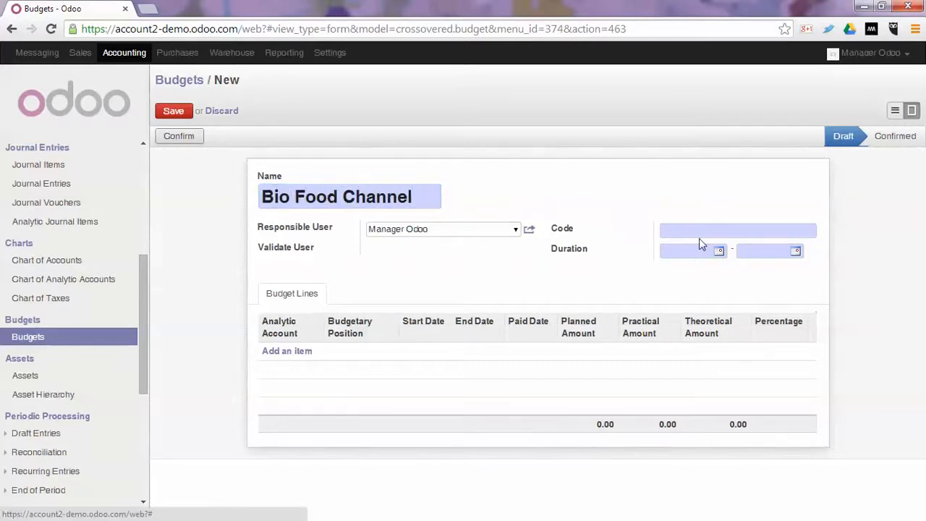
left_click(701, 236)
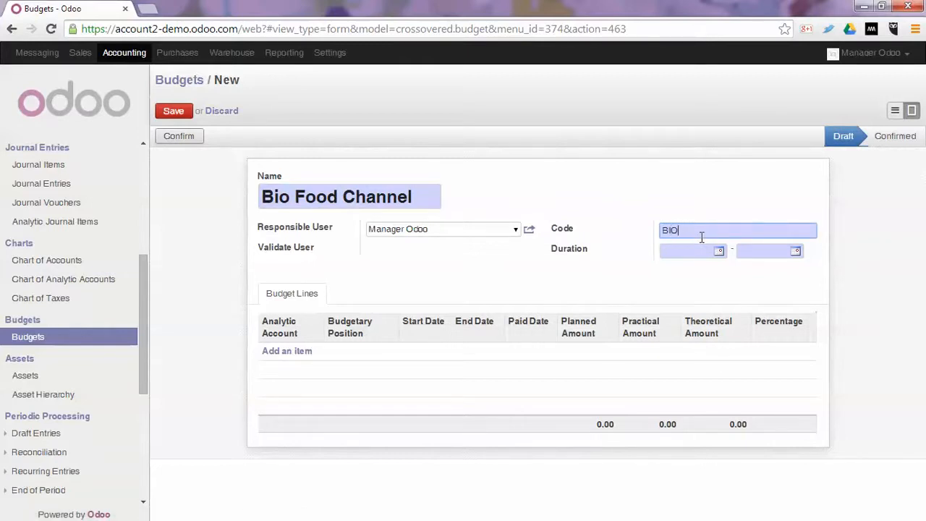
Set the budget's duration from 01/01/2014 to 31/12/2014.
left_click(719, 251)
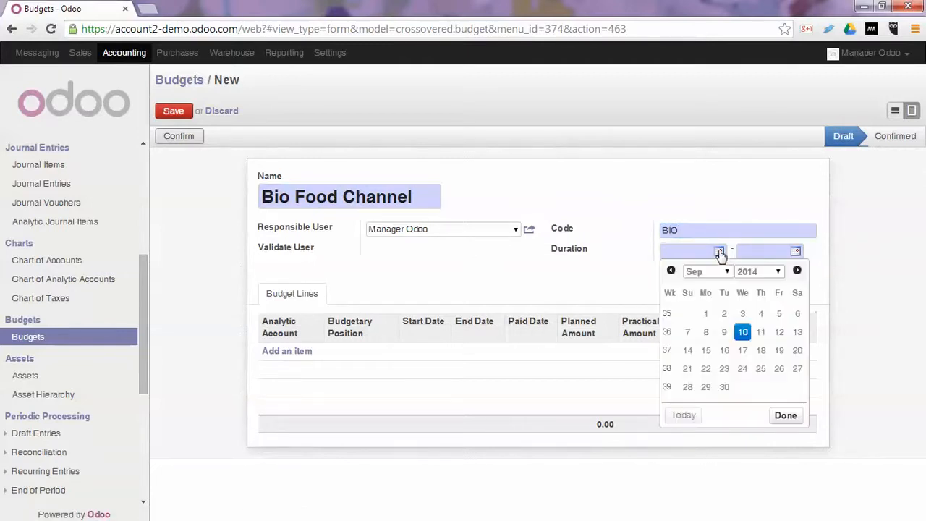
left_click(701, 274)
left_click(698, 283)
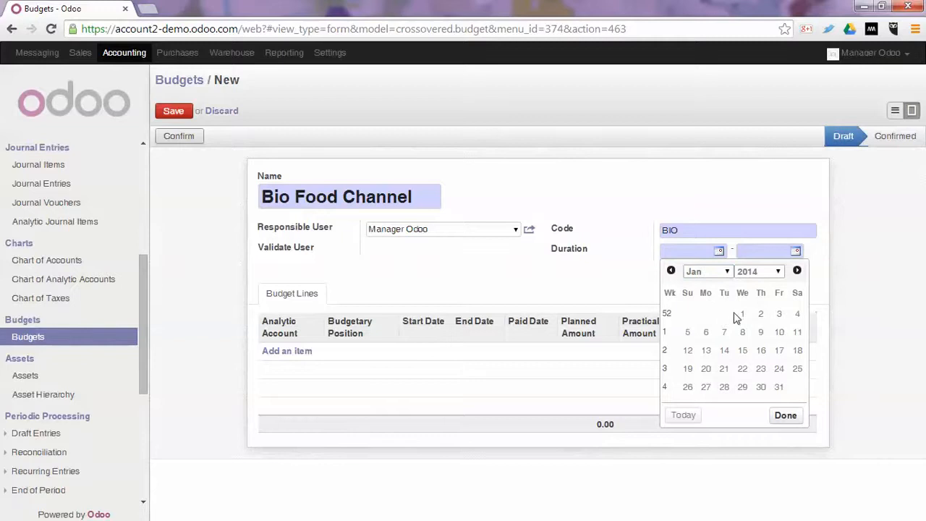
left_click(742, 314)
left_click(777, 249)
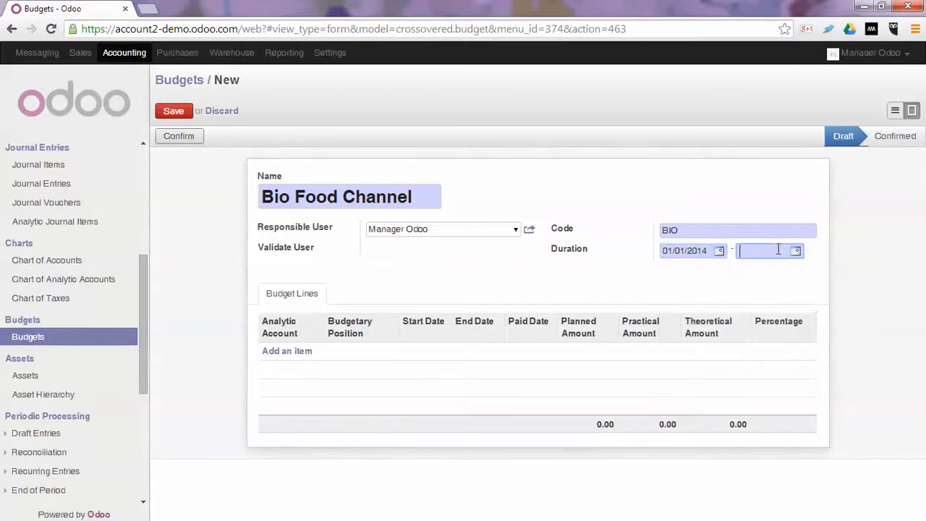
type("31/12/2014")
Add a budget line and create its analytic account Bio Food Channel with Department as the parent analytic account.
left_click(301, 355)
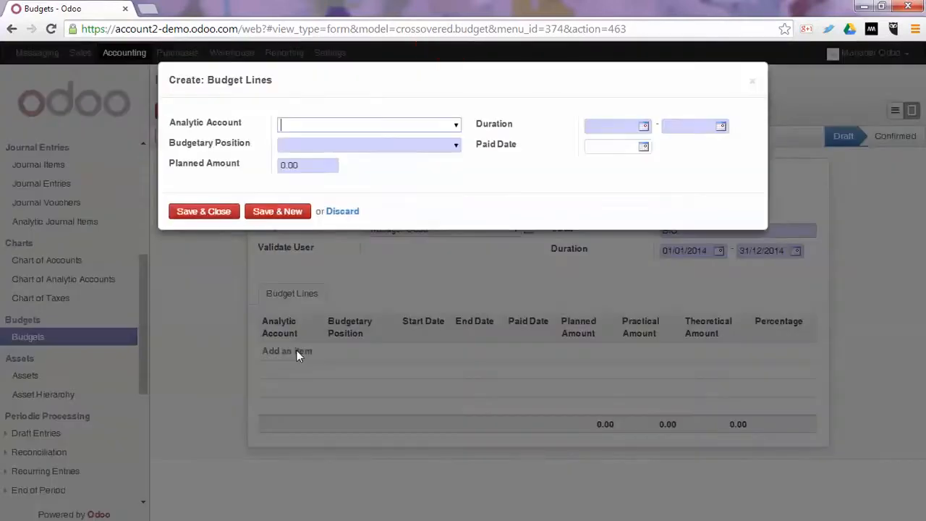
left_click(346, 126)
type("Bio")
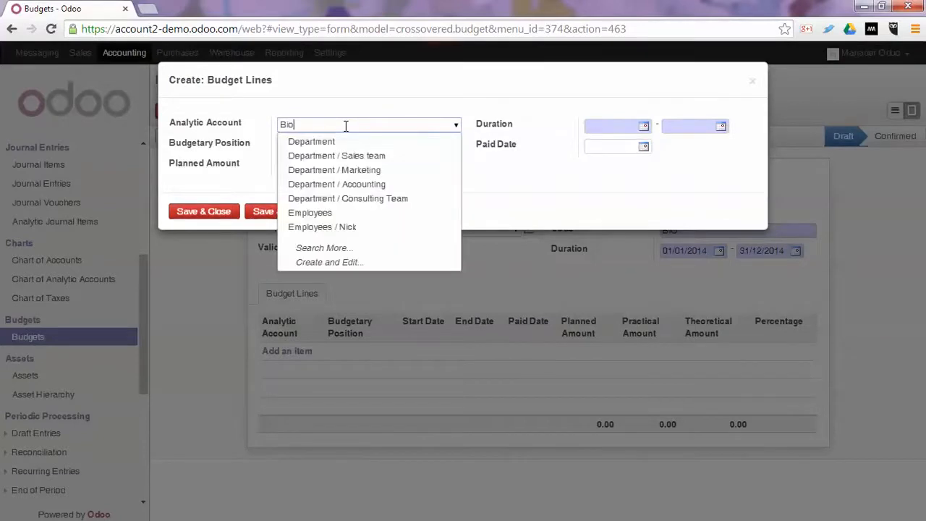
type(" Food ")
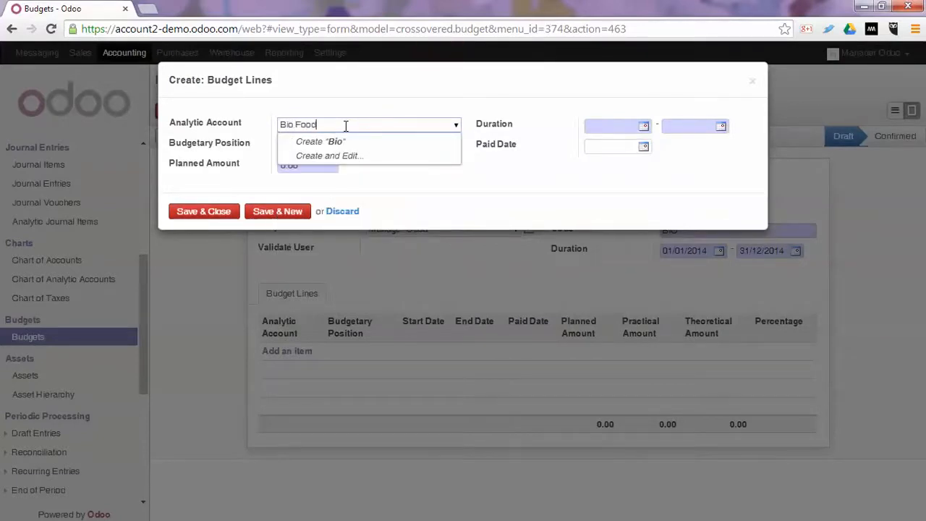
type("Channel")
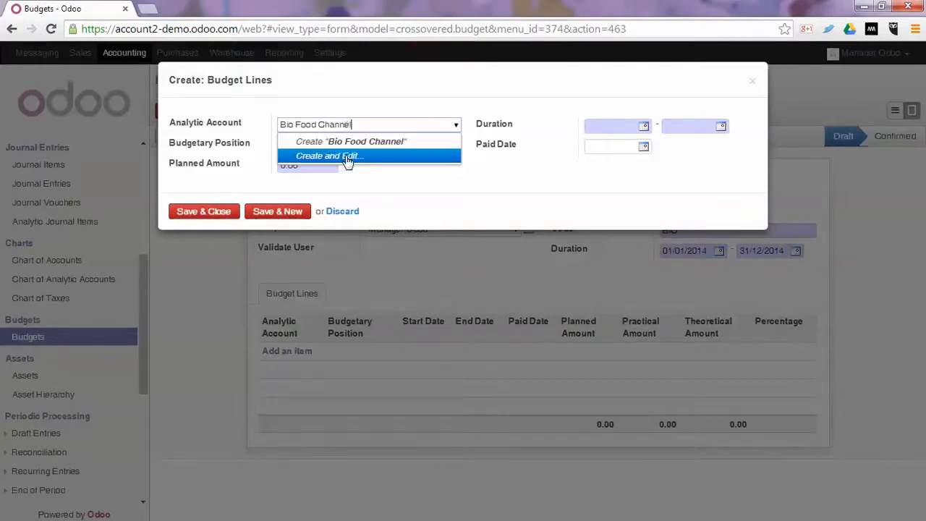
left_click(347, 157)
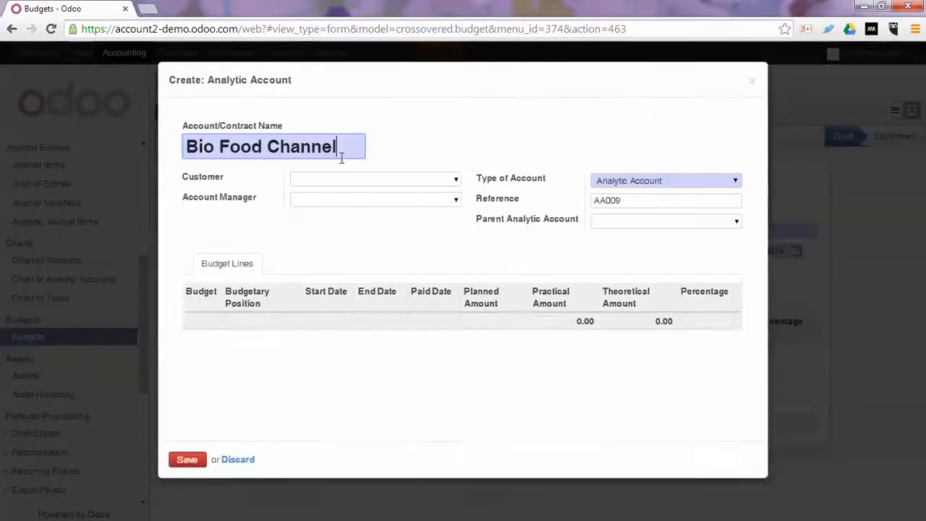
left_click(730, 223)
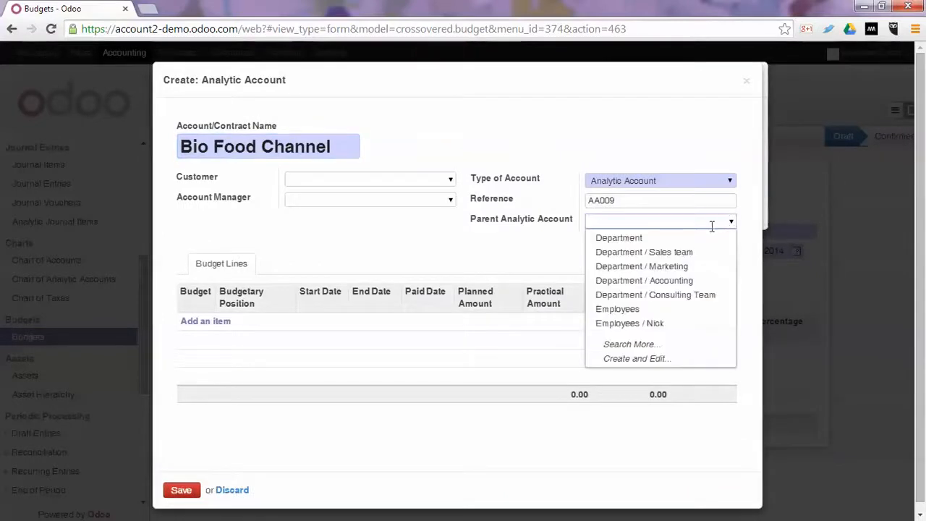
left_click(640, 240)
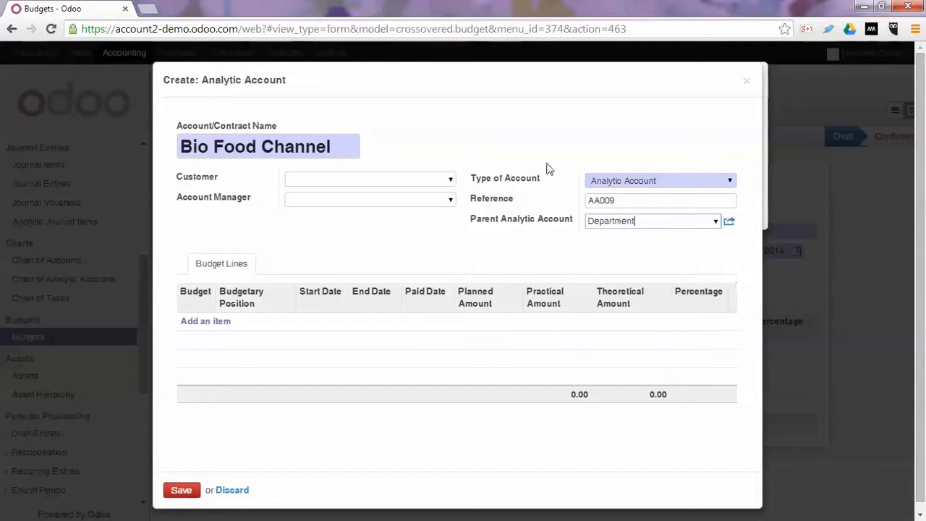
left_click(185, 490)
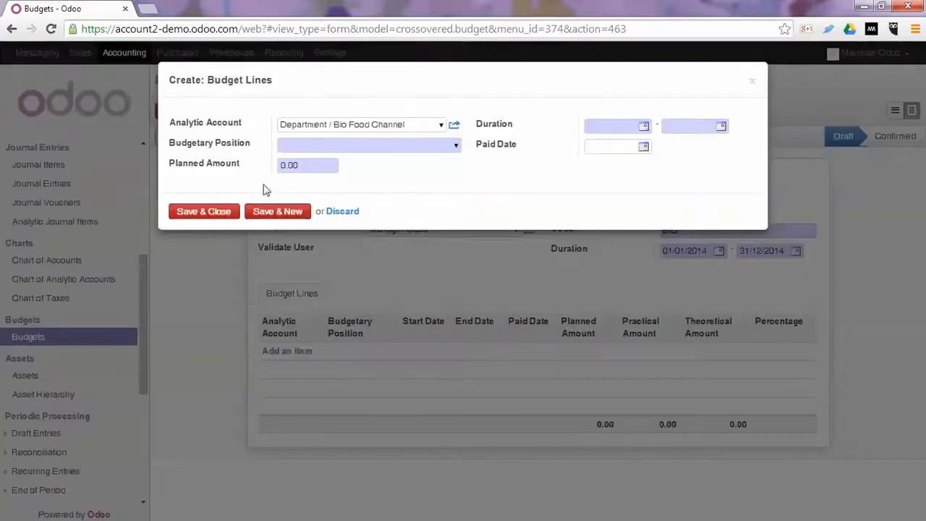
Assign the Expenses budgetary position to the budget line with a planned amount of -15000.
left_click(314, 142)
left_click(457, 147)
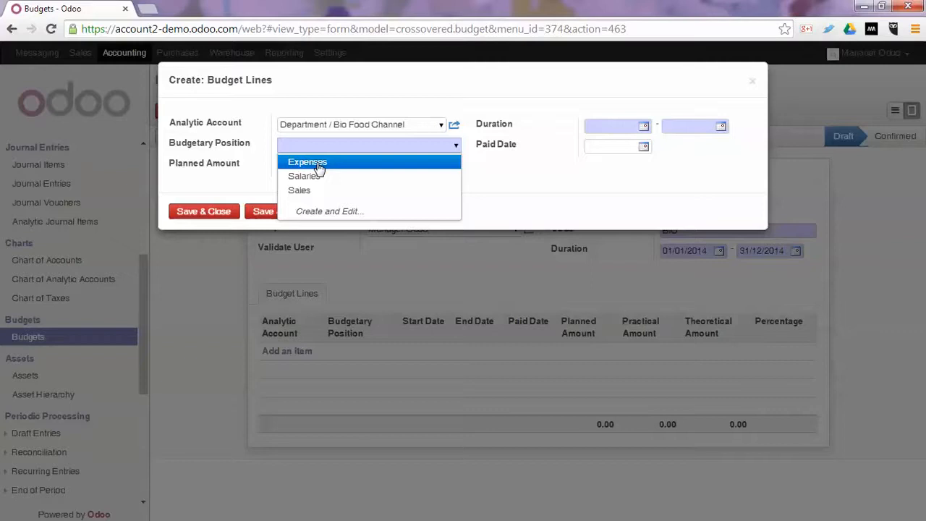
left_click(318, 163)
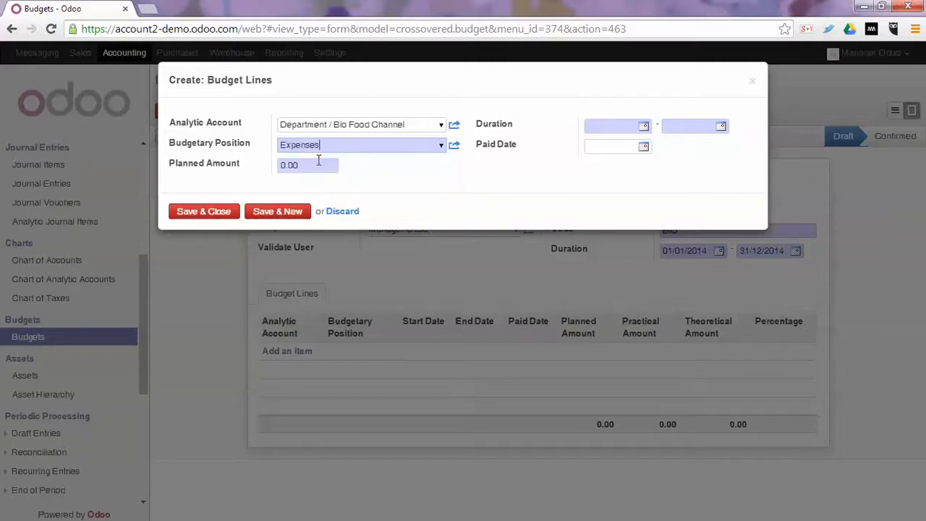
left_click(323, 167)
type("-15000")
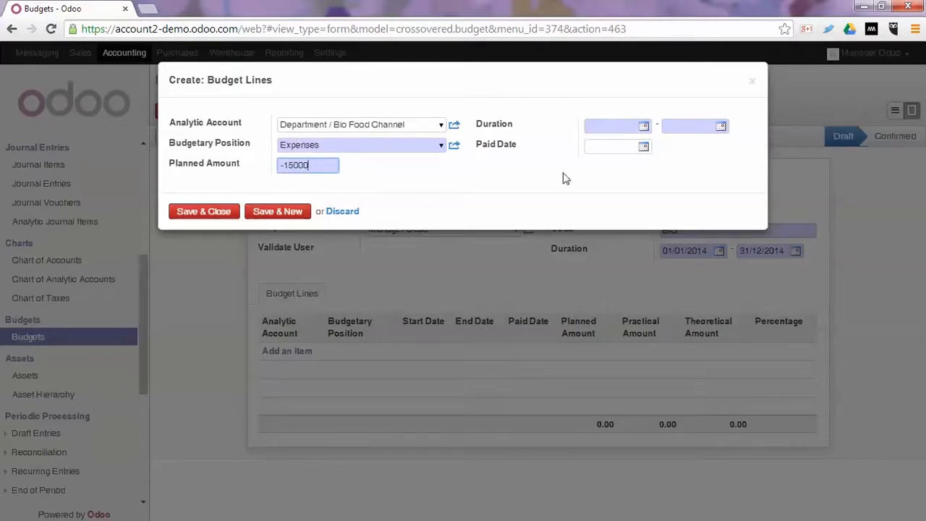
Set the expenses line's duration from 01/01/2014 to 31/12/2014, then save it and start another budget line.
left_click(613, 126)
type("0")
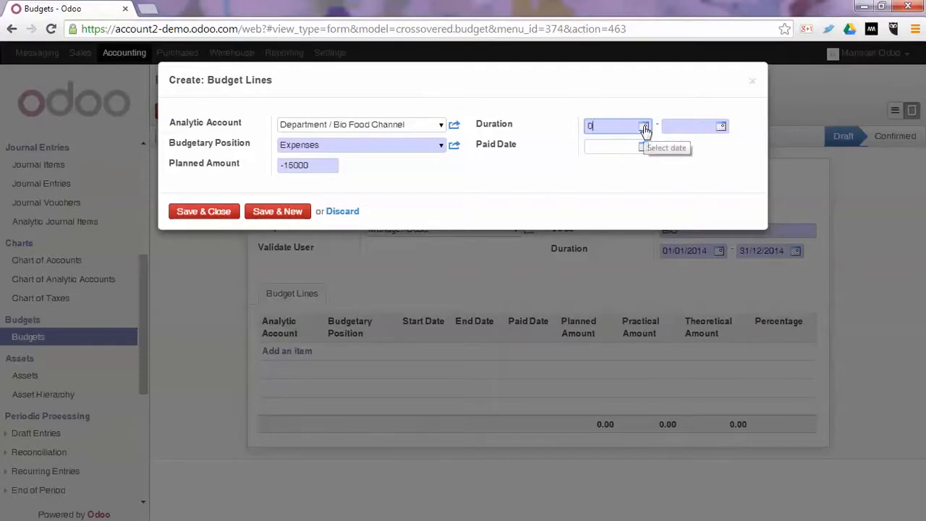
type("1/01/2014")
key("Tab")
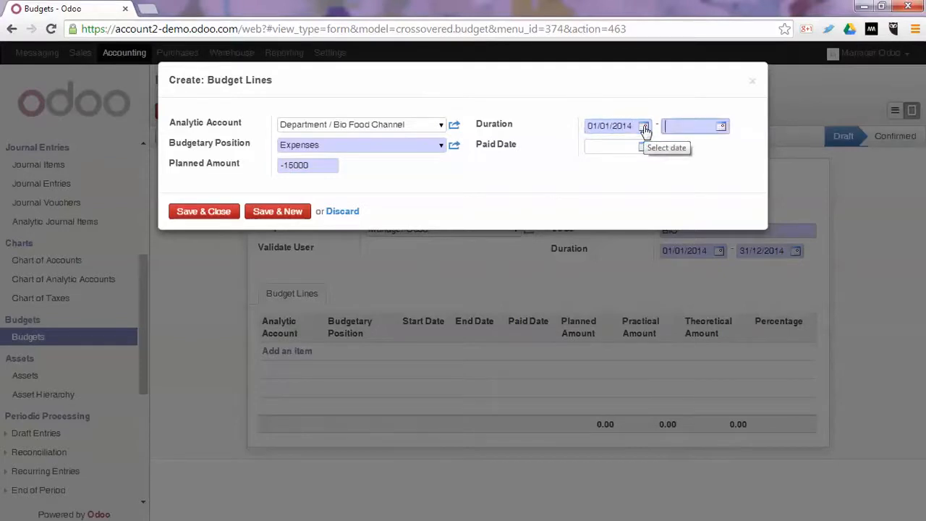
type("31/12/2014")
key("Tab")
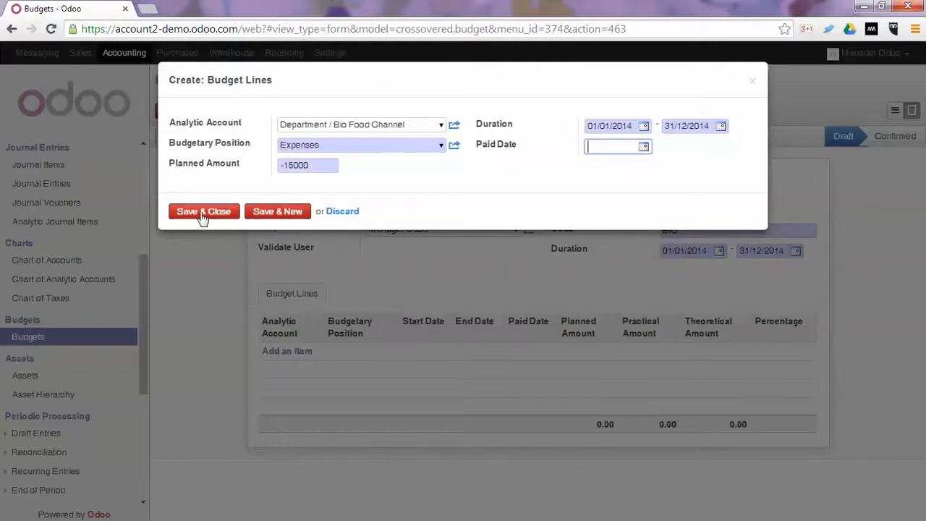
left_click(272, 211)
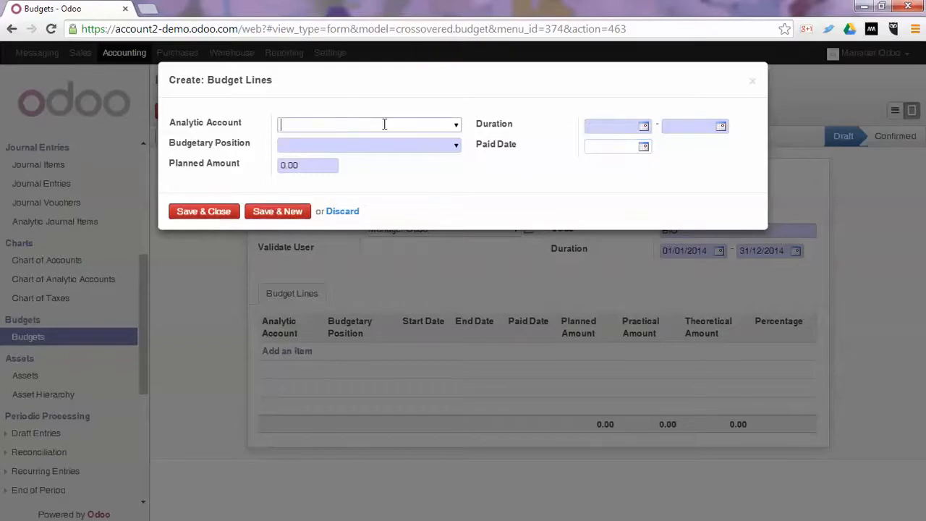
Fill the new line with analytic account Department / Bio Food Channel, budgetary position Sales and planned amount 25000.
type("bio")
key("Return")
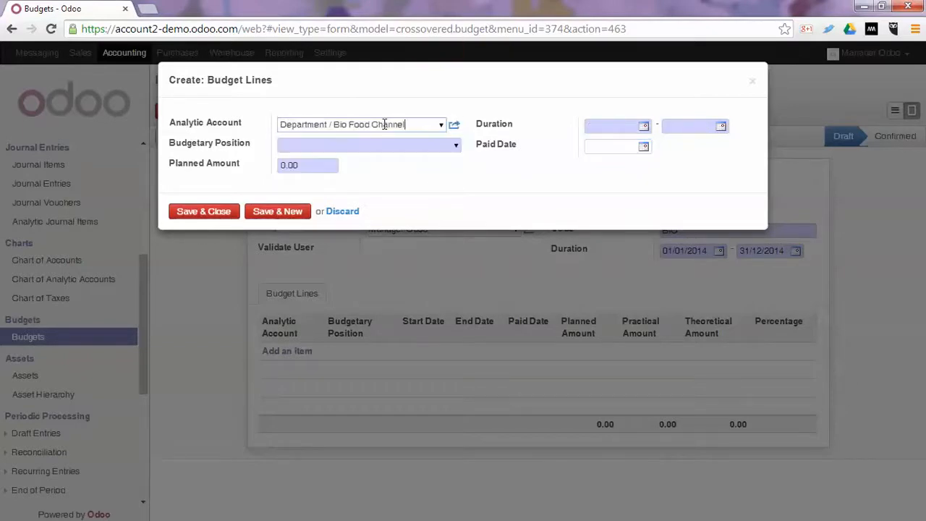
key("Tab")
type("sal")
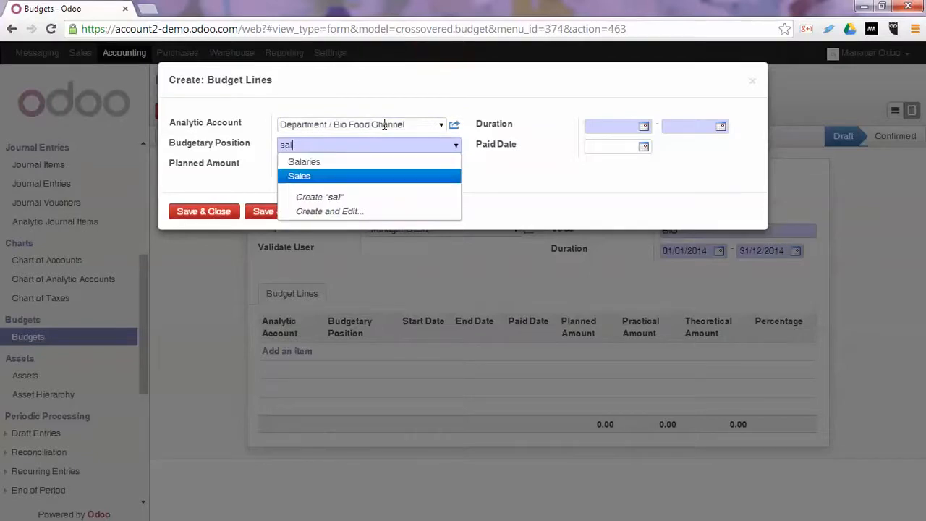
key("Return")
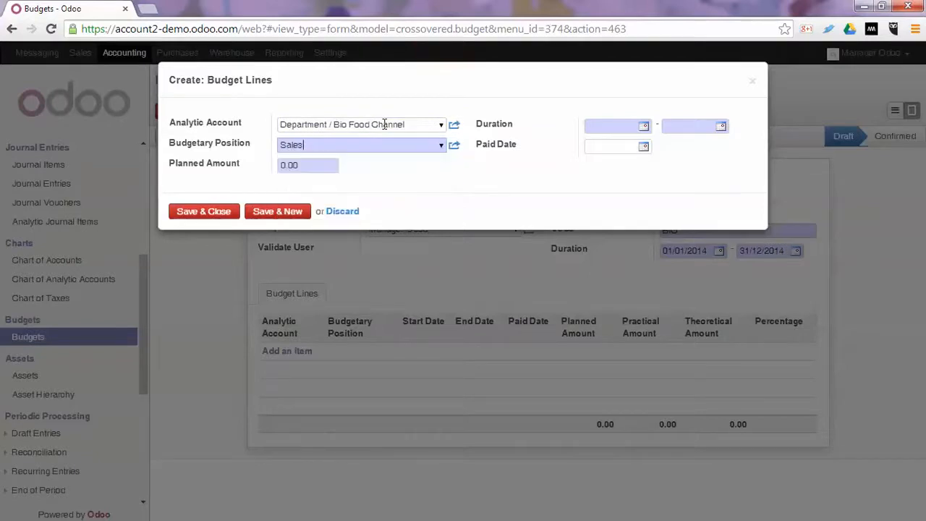
key("Tab")
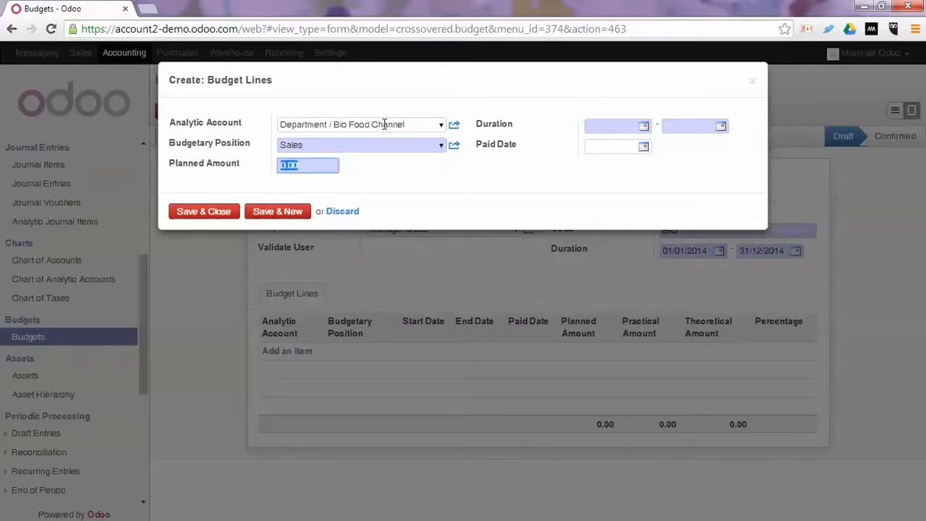
type("25000")
key("Tab")
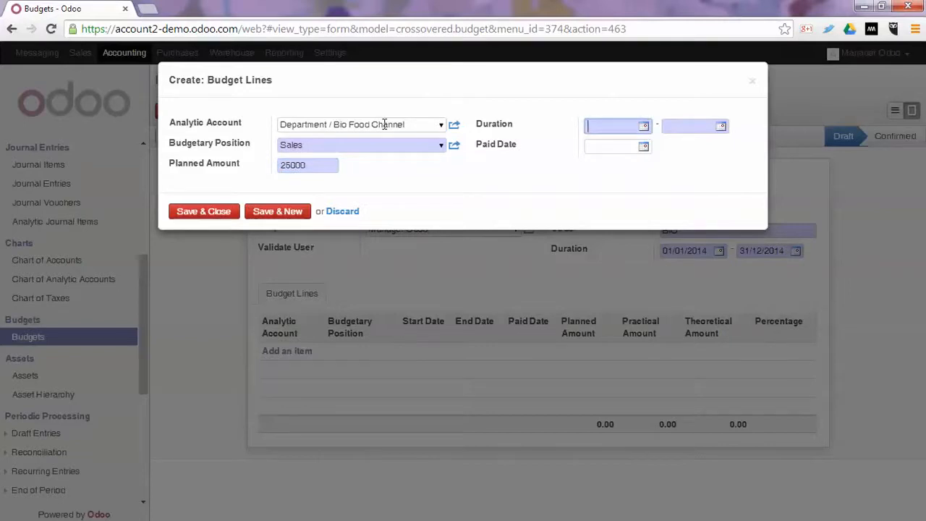
Set the sales line's duration from 01/01/2014 to 31/12/2014 and save the line into the budget.
type("01/01/2014")
key("Tab")
type("31/12/")
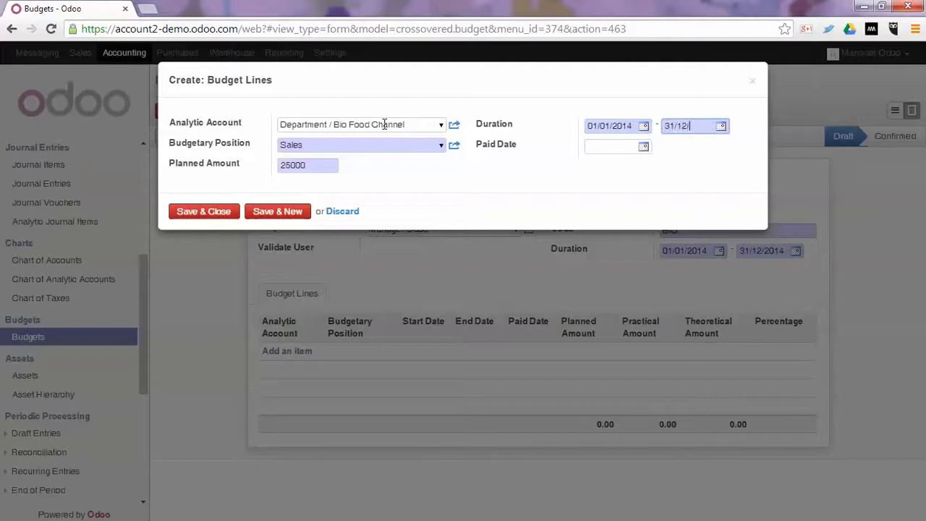
type("2014")
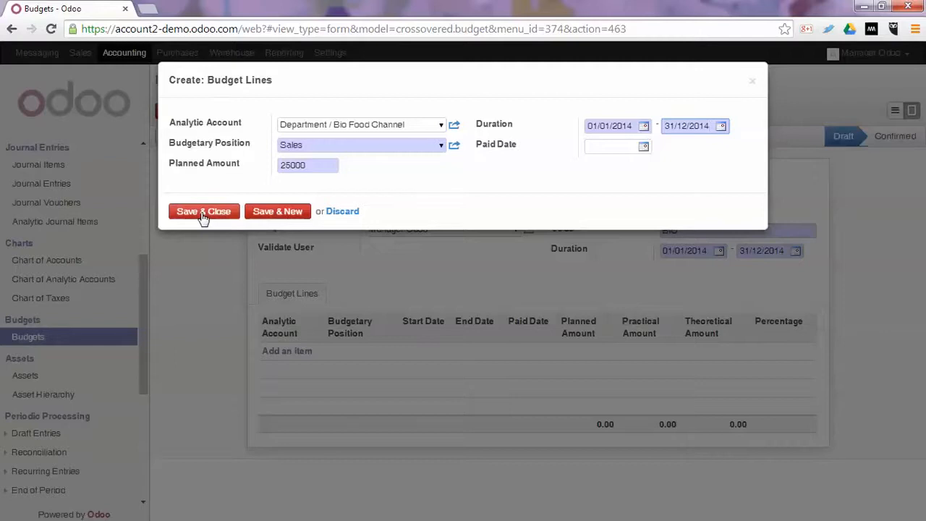
left_click(202, 215)
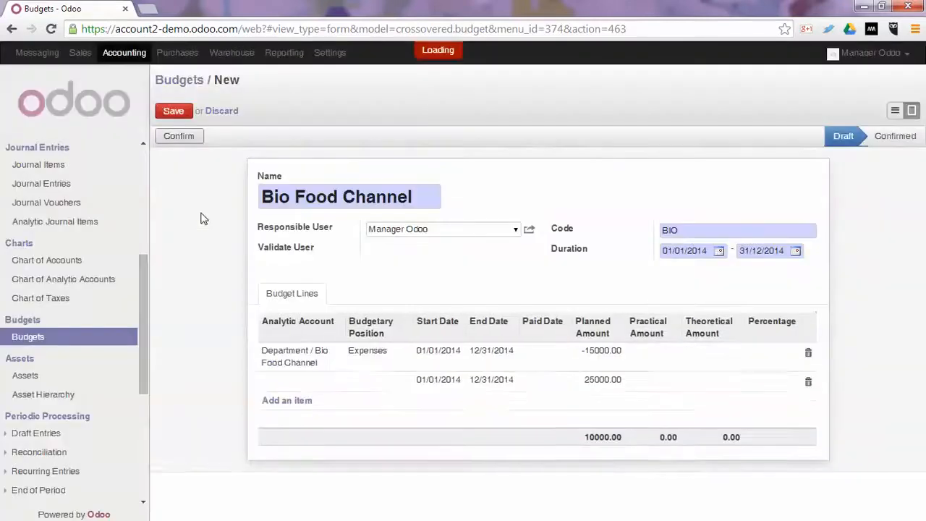
Save the Bio Food Channel budget and confirm it.
left_click(174, 112)
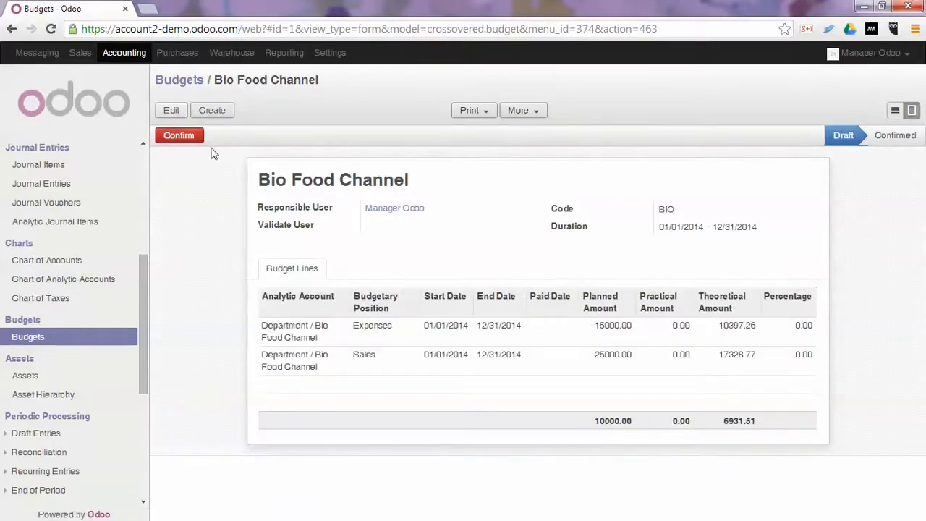
left_click(173, 137)
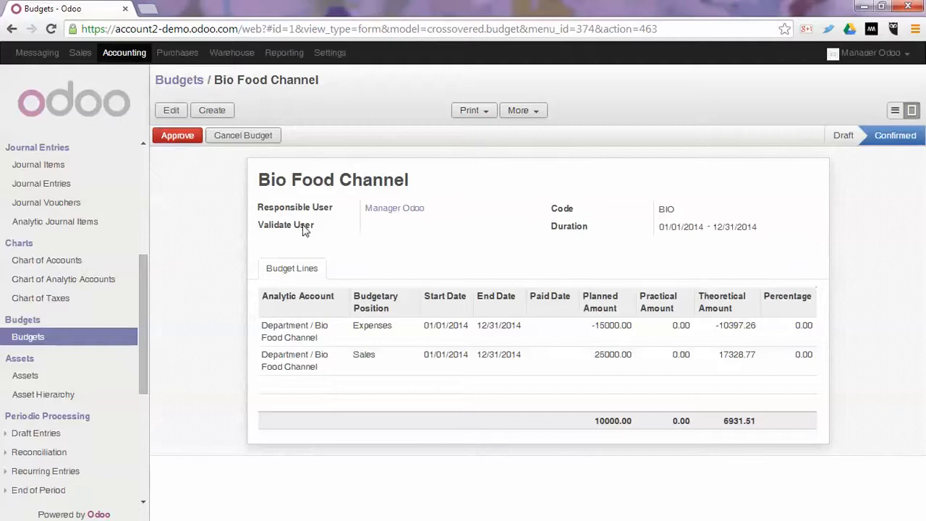
Approve the Bio Food Channel budget and reopen it from the budgets list to review its lines.
left_click(189, 138)
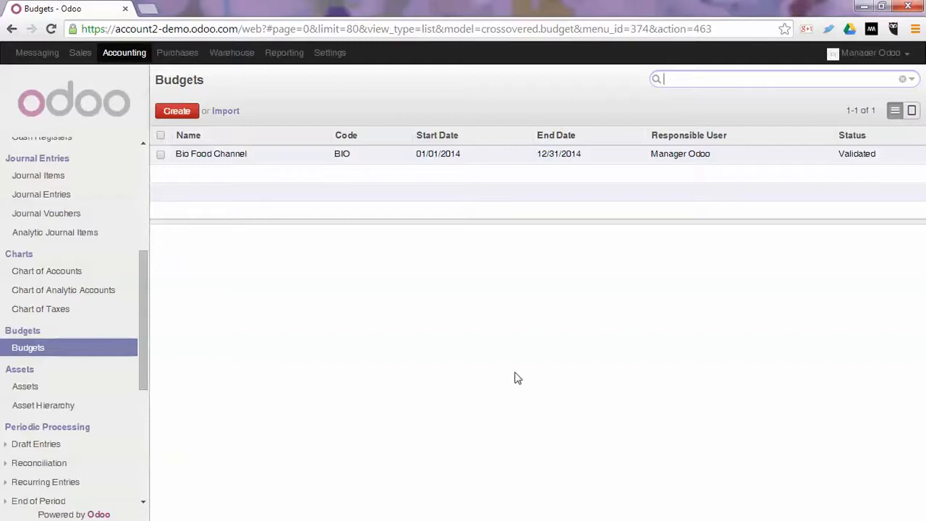
left_click(63, 355)
left_click(234, 158)
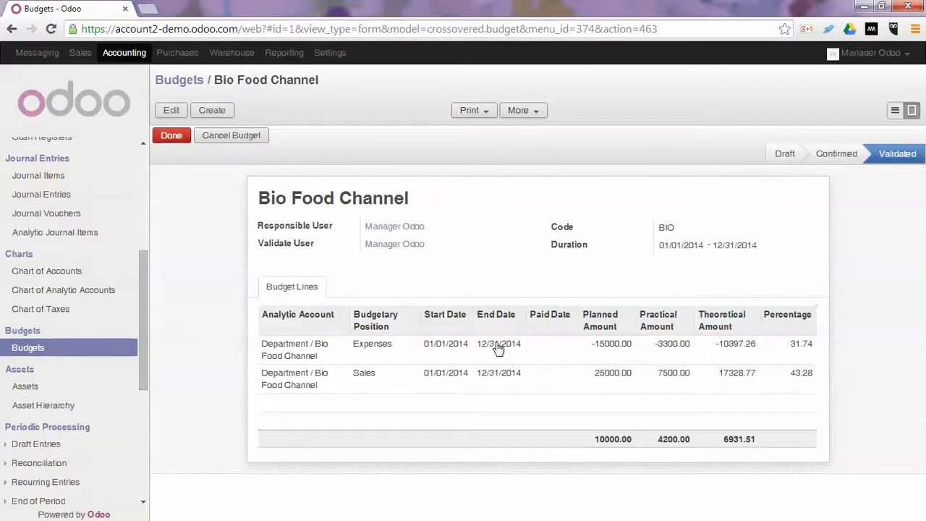
Check the print options for the Bio Food Channel budget selected in the budgets list, then return to its form.
left_click(896, 111)
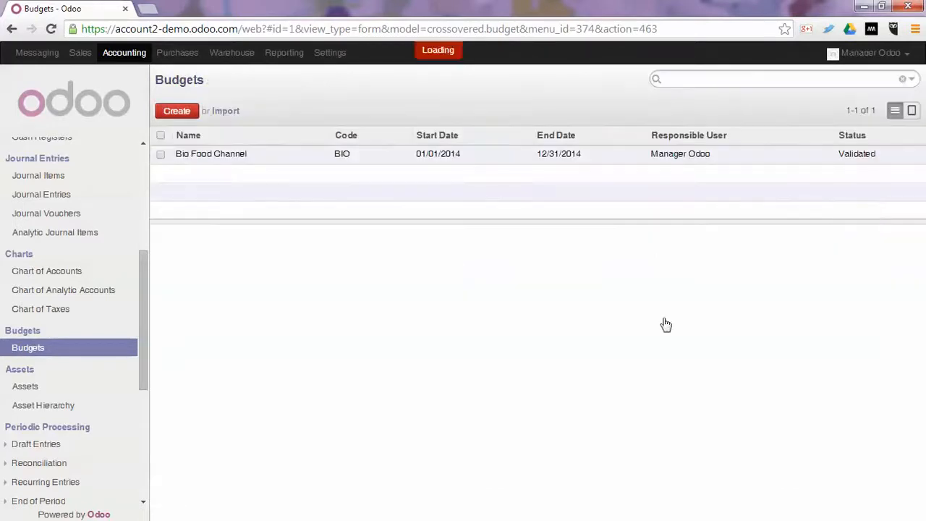
left_click(160, 155)
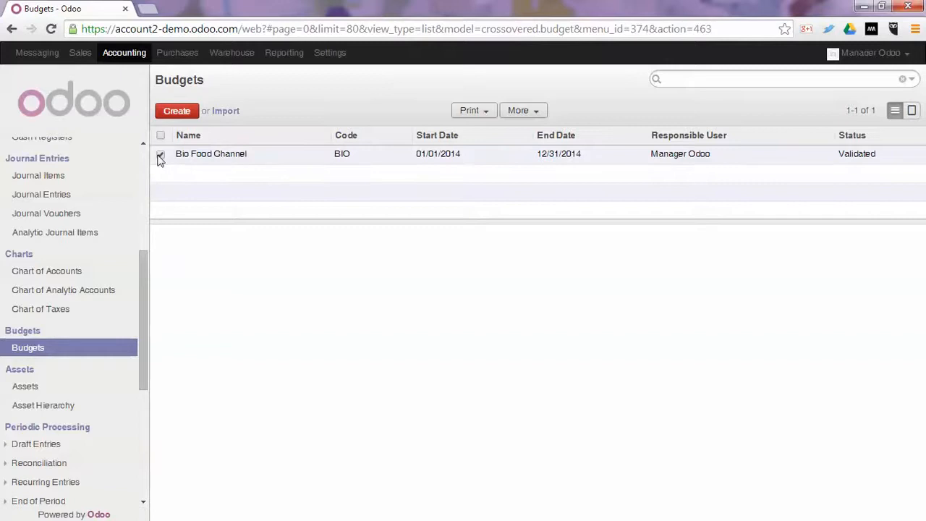
left_click(469, 112)
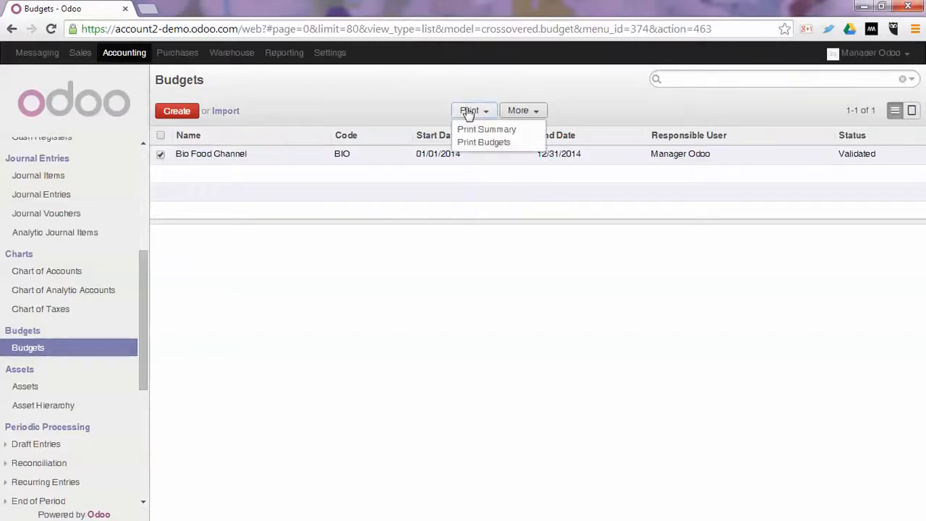
left_click(244, 154)
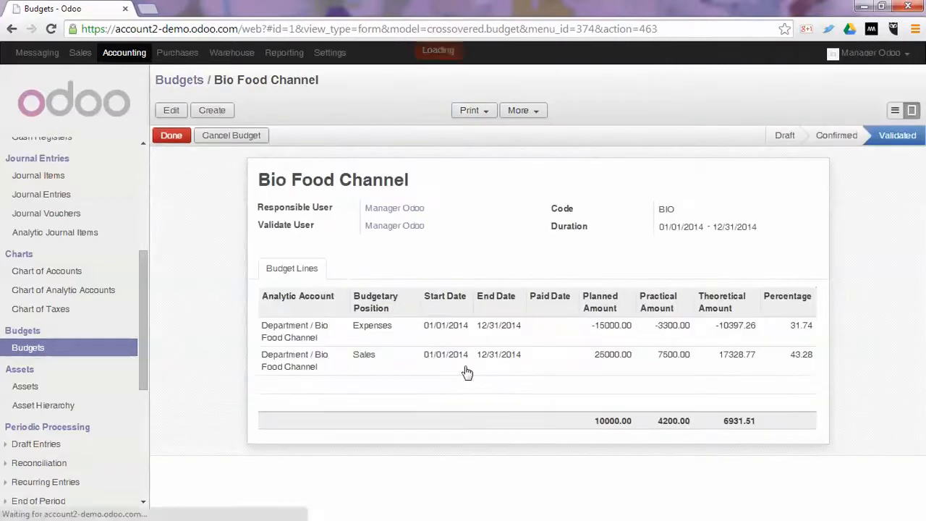
Print the budget summary for 01/01/2014 to 09/10/2014, view the downloaded PDF, and close both it and the print wizard.
left_click(469, 111)
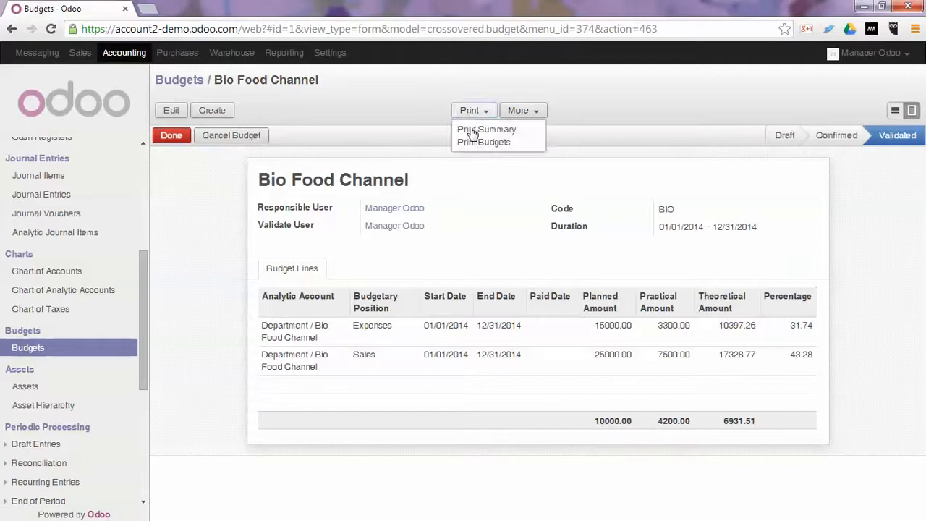
left_click(472, 130)
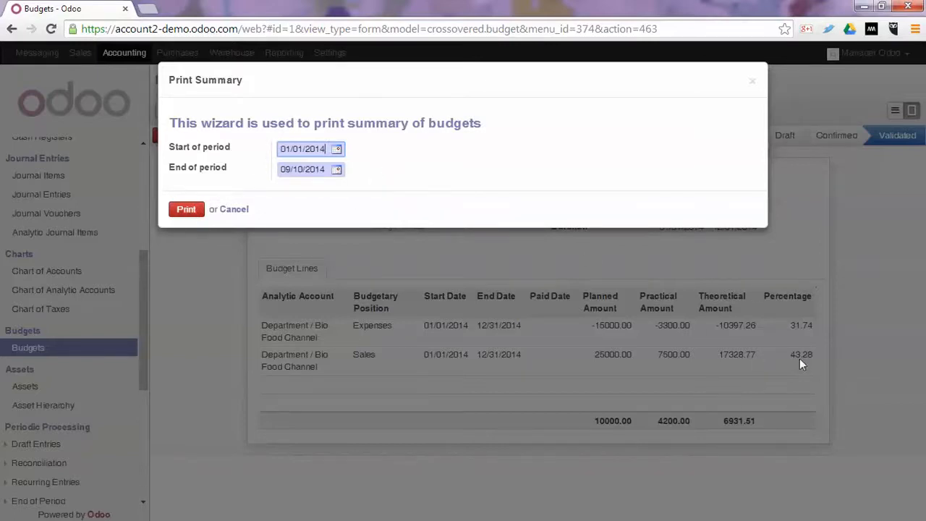
left_click(185, 210)
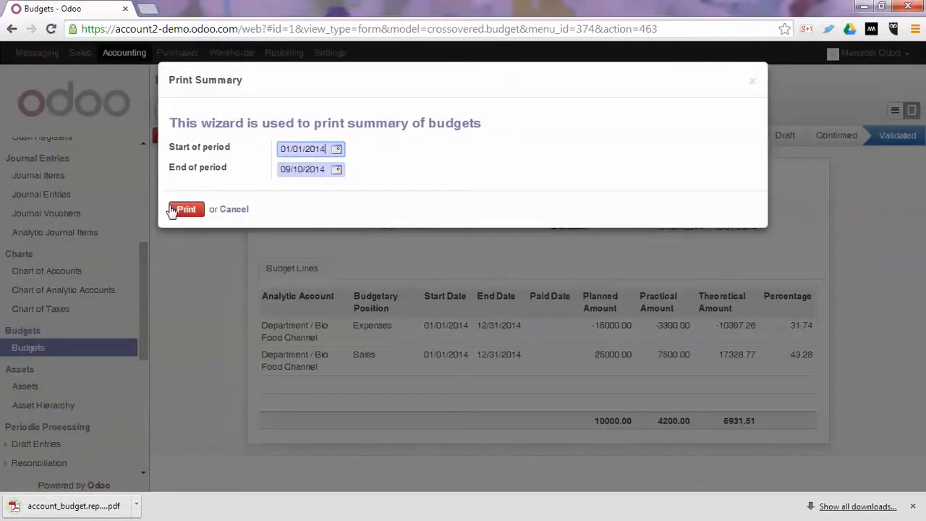
left_click(96, 506)
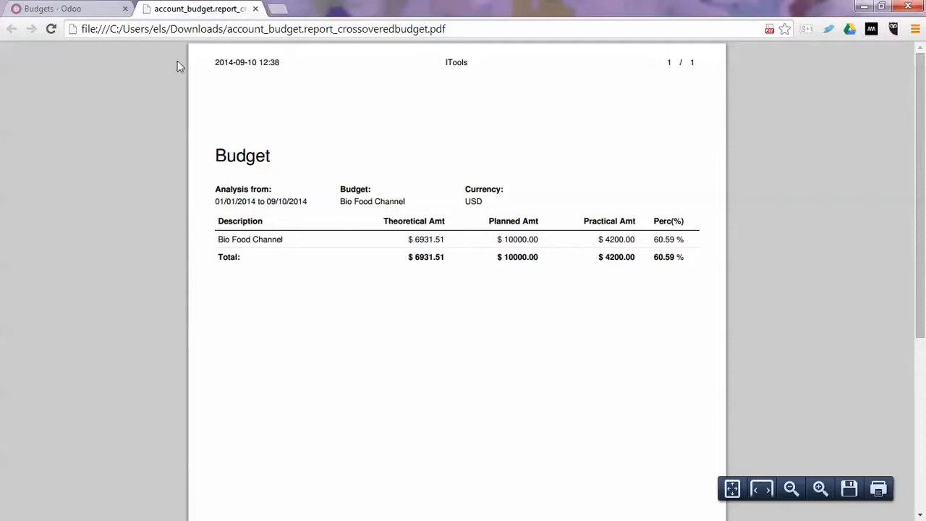
key("ctrl+w")
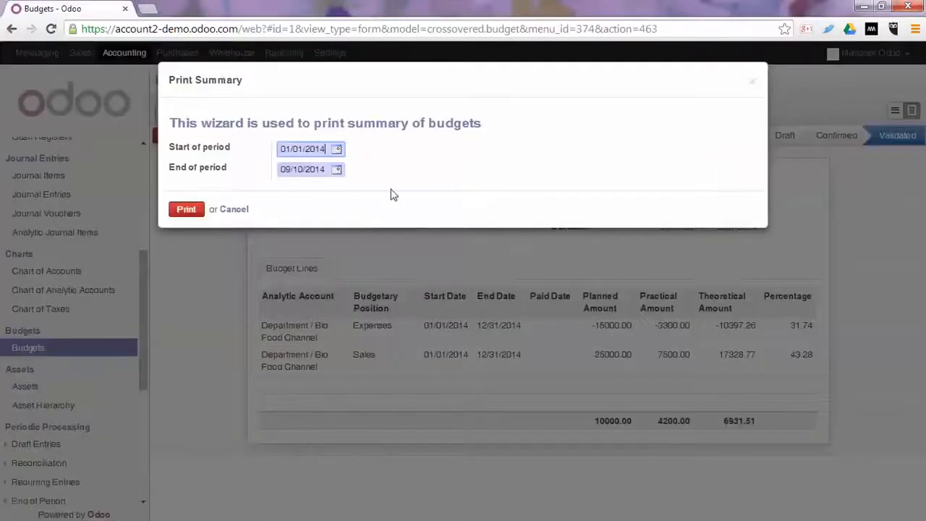
left_click(233, 209)
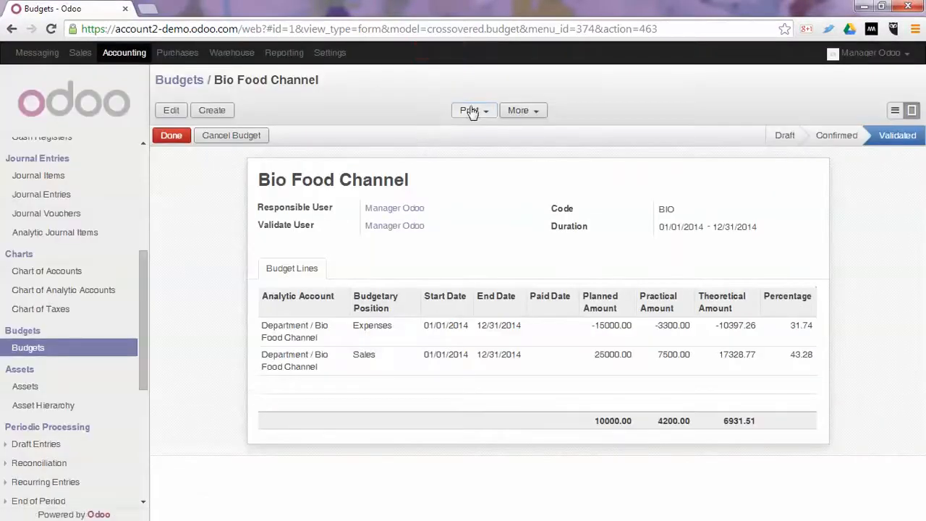
Print the detailed budget report for 01/01/2014 to 09/10/2014 and open the downloaded PDF.
left_click(470, 111)
left_click(485, 142)
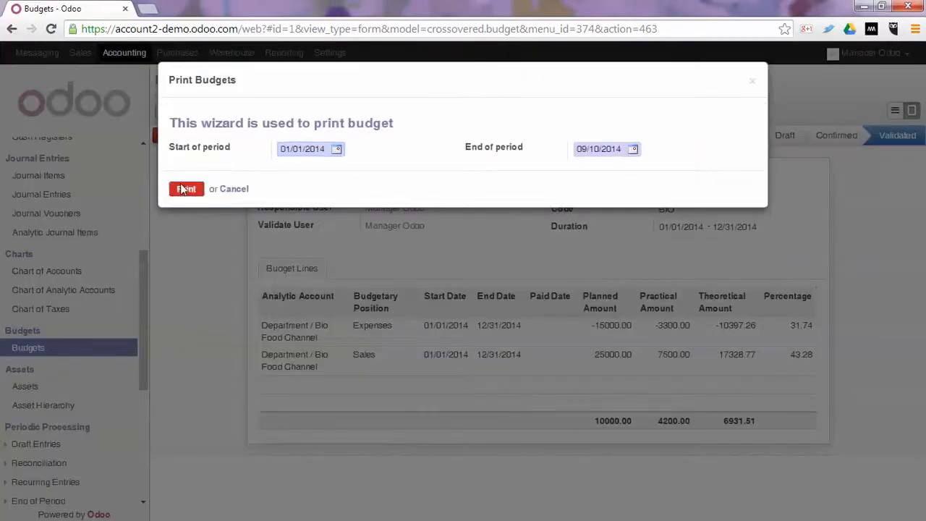
left_click(182, 188)
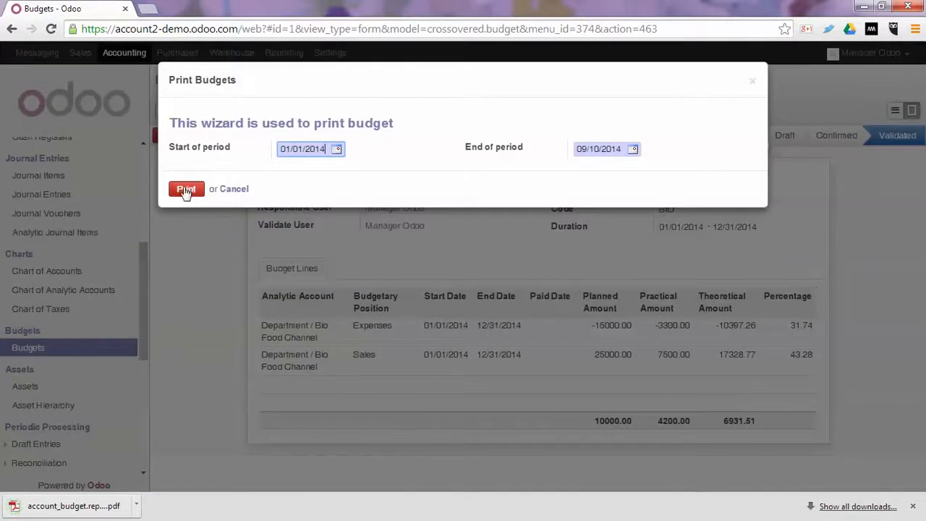
left_click(185, 189)
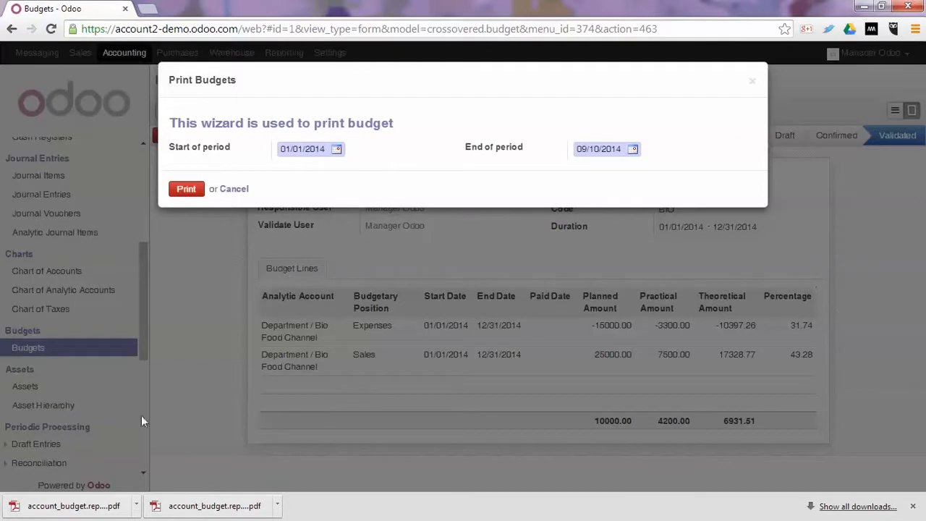
left_click(109, 506)
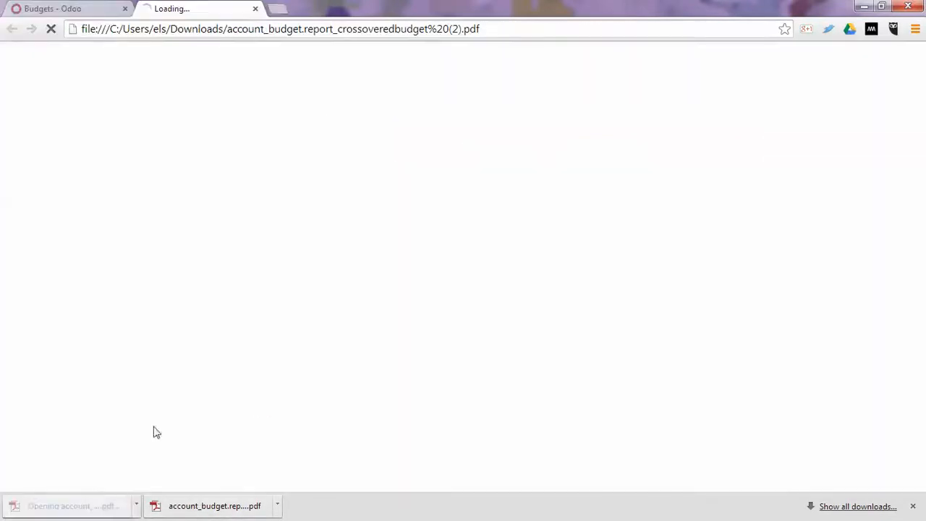